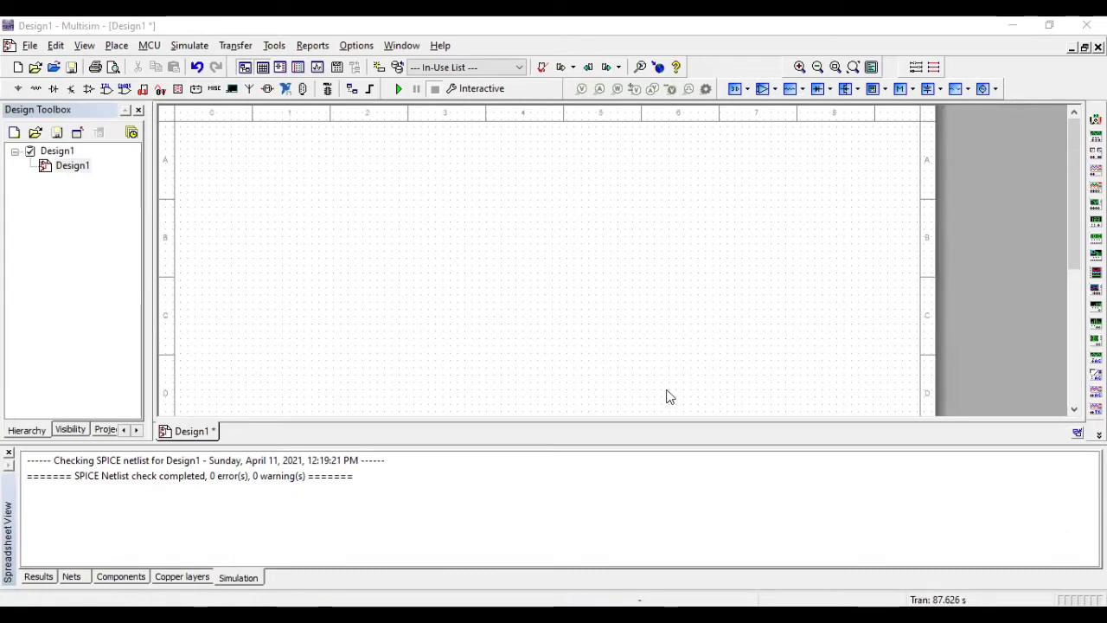
# - Place an interactive DC voltage source (DC_INTERACTIVE_VOLTAGE) on the schematic
pyautogui.click(18, 90)
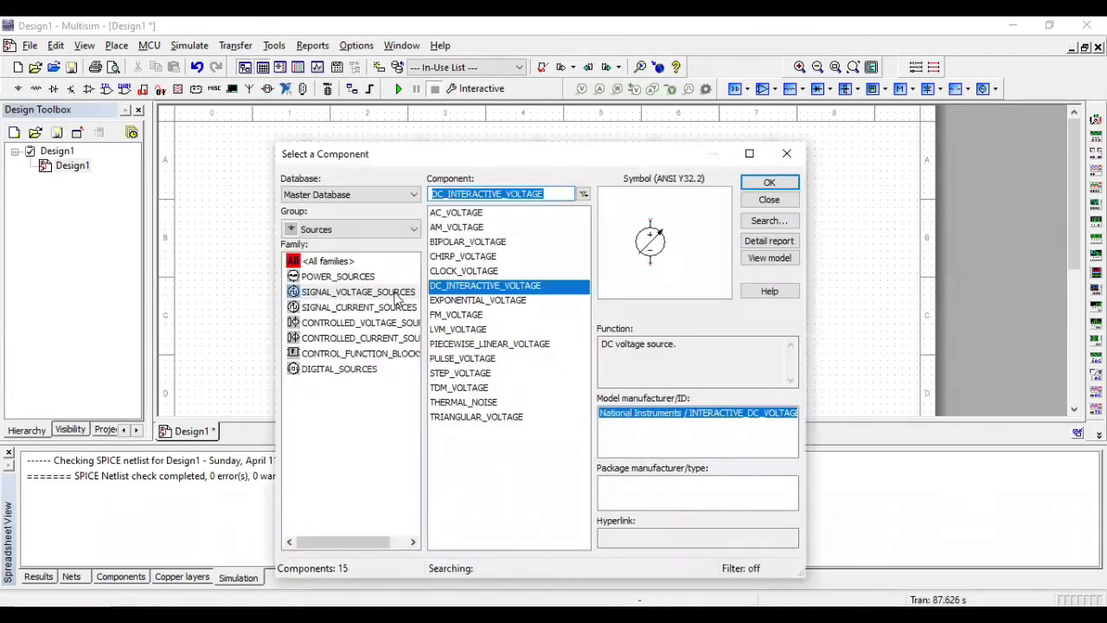
pyautogui.click(397, 298)
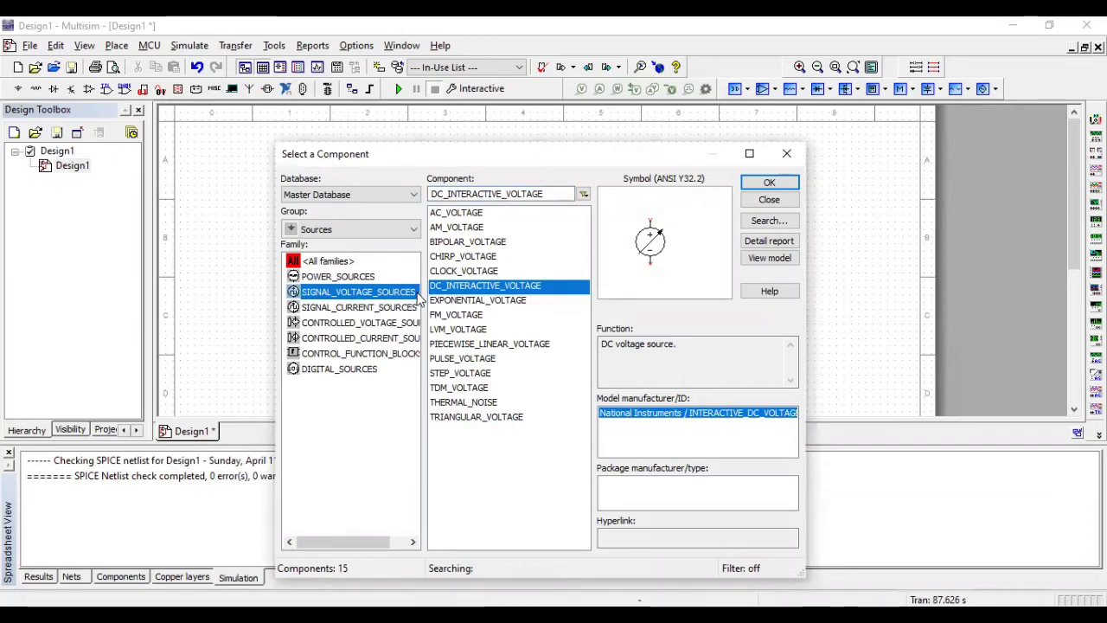
pyautogui.doubleClick(468, 292)
pyautogui.click(338, 253)
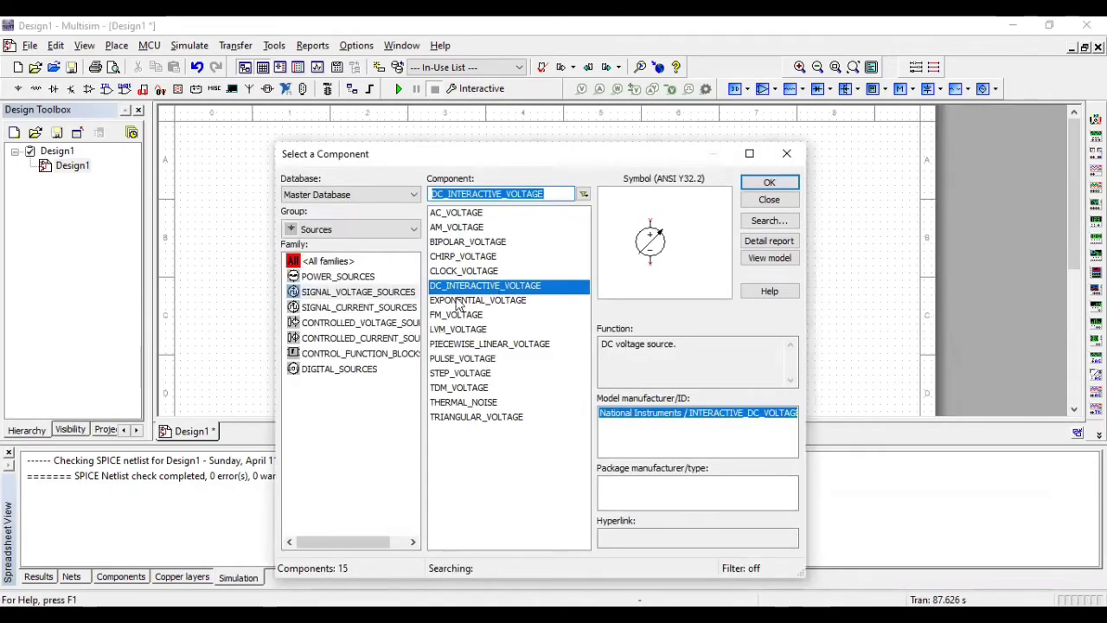
# - Choose the 1k resistor from the Basic group's RESISTOR family
pyautogui.click(399, 231)
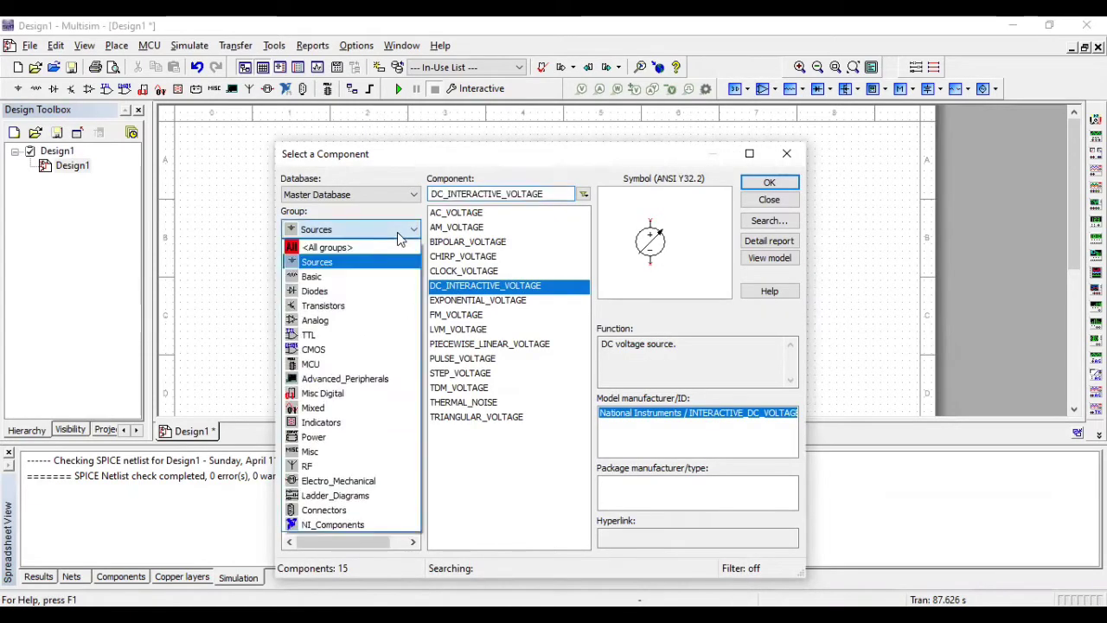
pyautogui.click(362, 277)
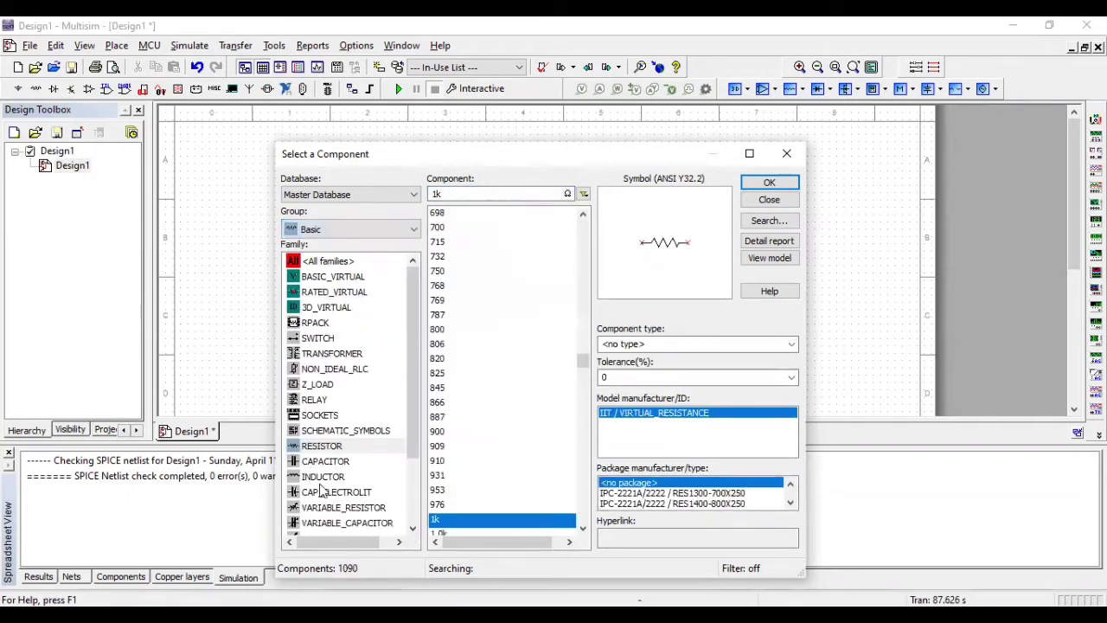
pyautogui.click(326, 446)
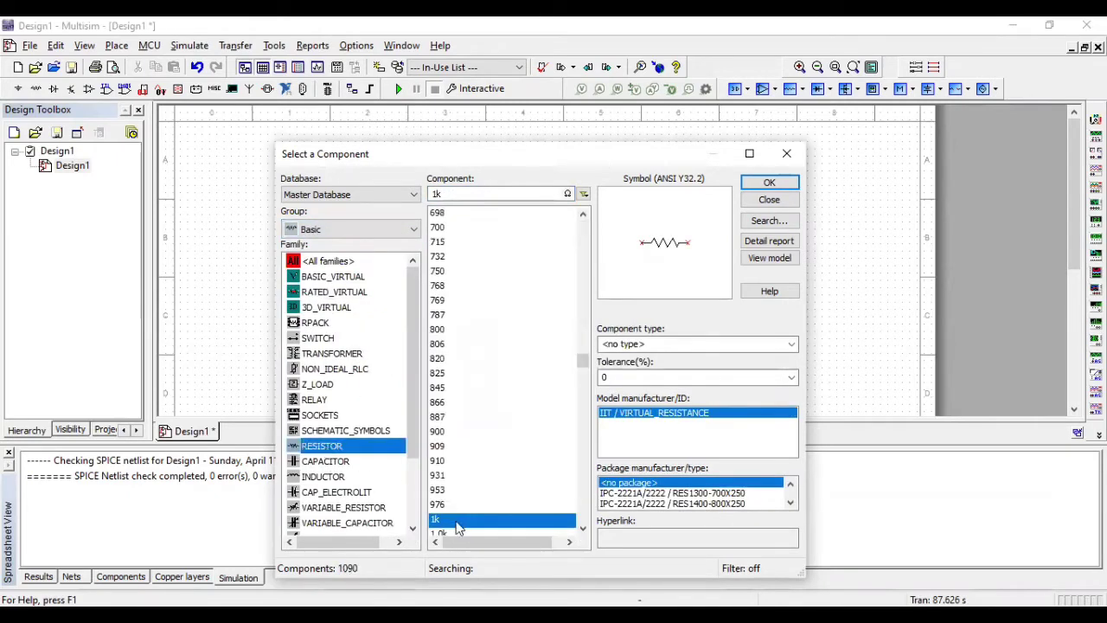
pyautogui.doubleClick(456, 521)
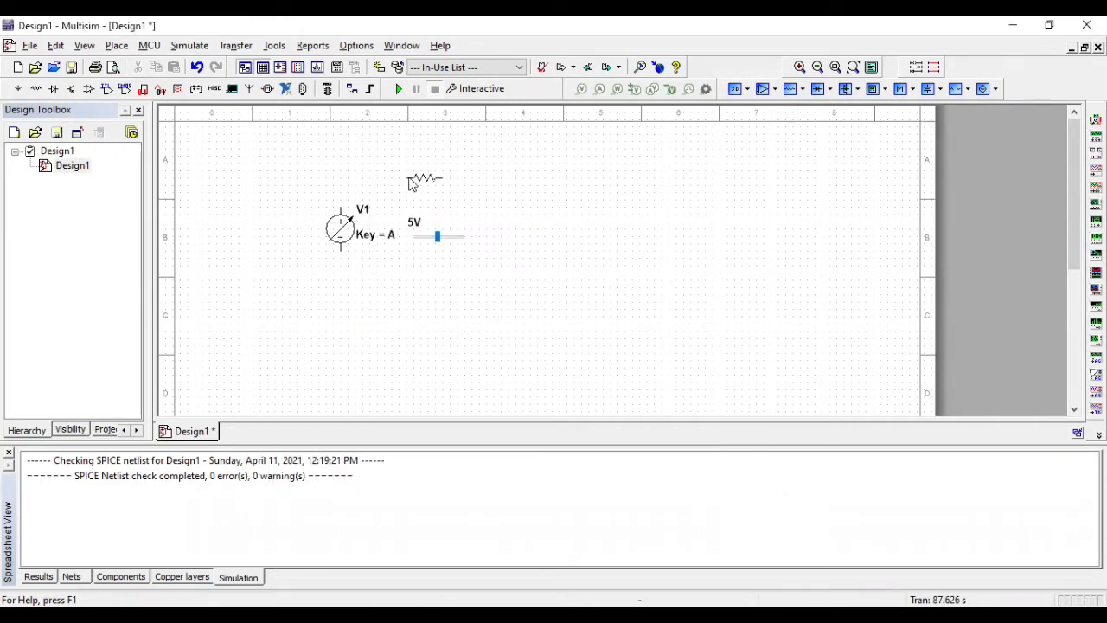
# - Place the 1k resistor above the source and a 1N4007G diode to its right
pyautogui.click(424, 181)
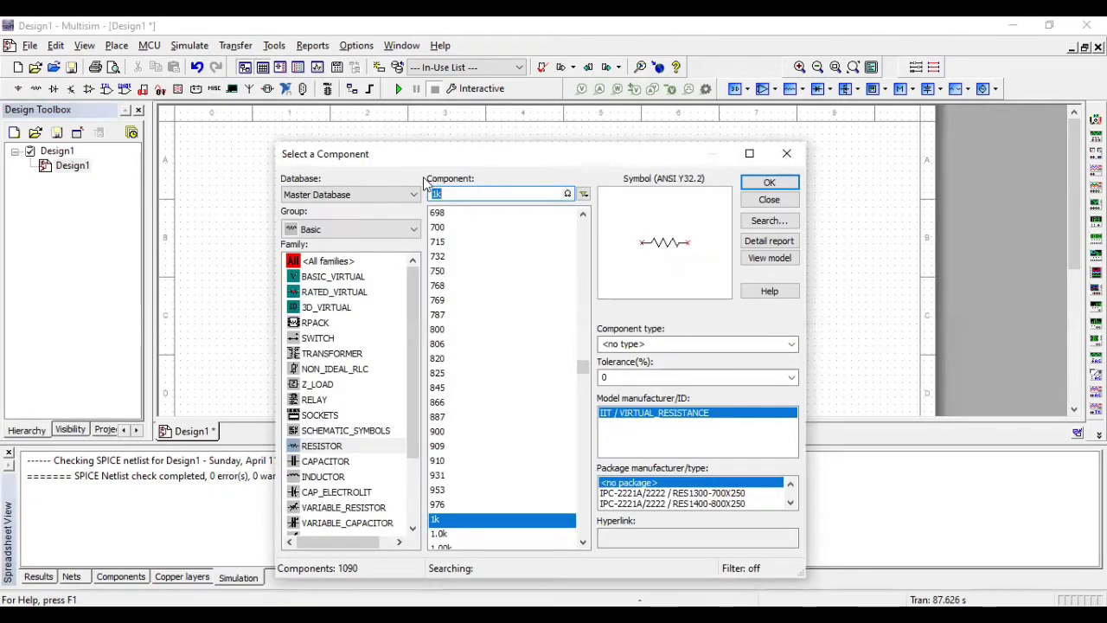
pyautogui.click(375, 230)
pyautogui.click(376, 292)
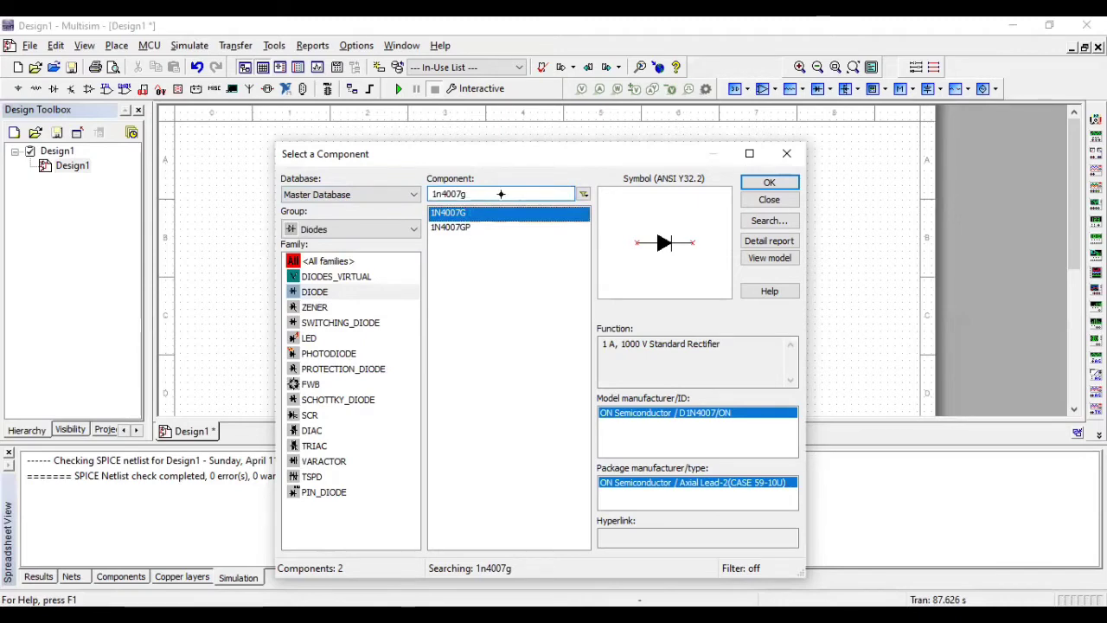
pyautogui.press('Return')
pyautogui.click(543, 178)
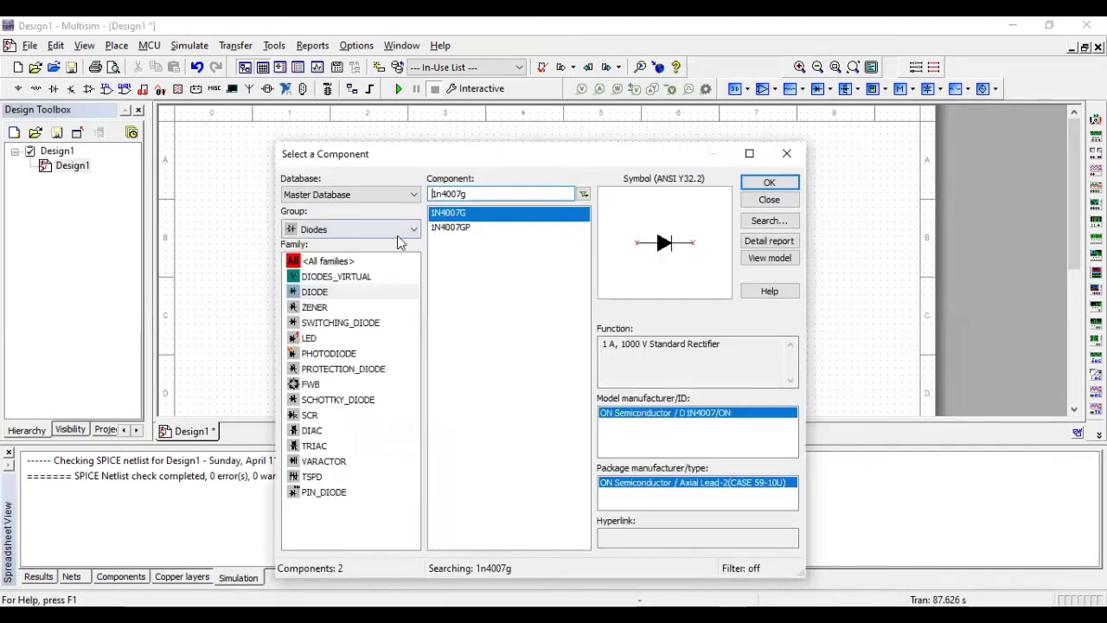
# - Search all groups for 'ground' and select the GROUND part
pyautogui.click(394, 229)
pyautogui.click(394, 255)
pyautogui.write('ground')
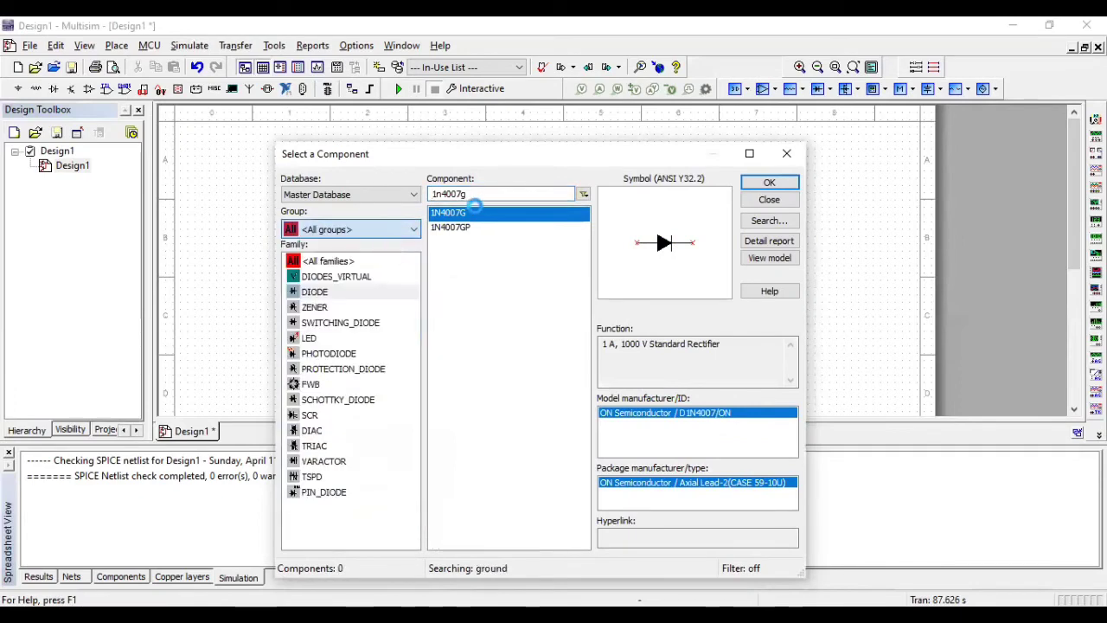
pyautogui.doubleClick(435, 197)
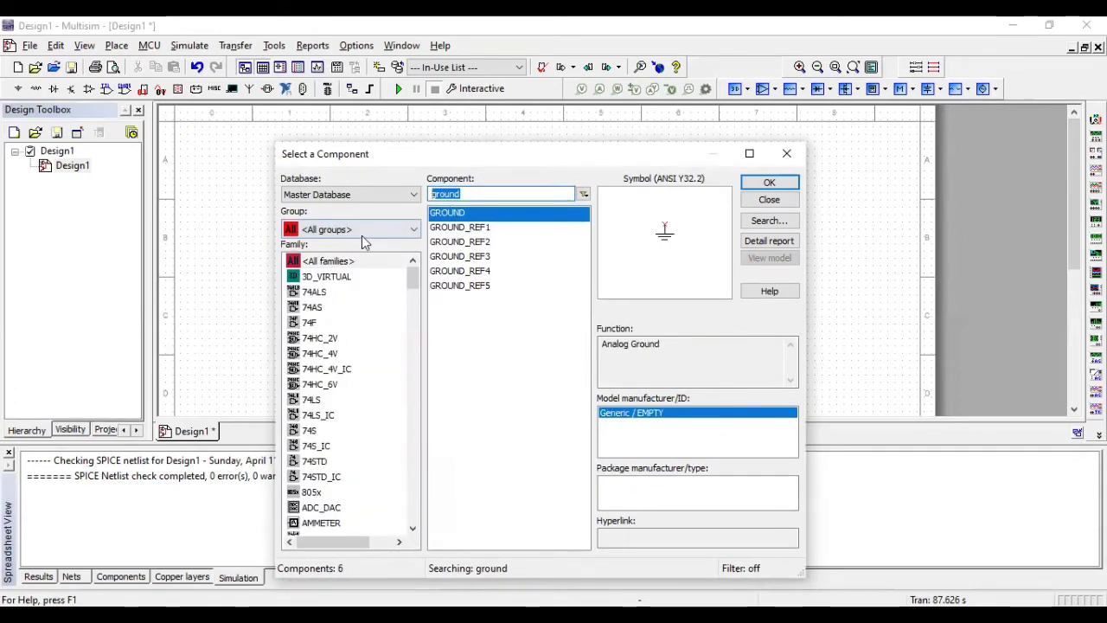
pyautogui.doubleClick(458, 212)
pyautogui.press('Escape')
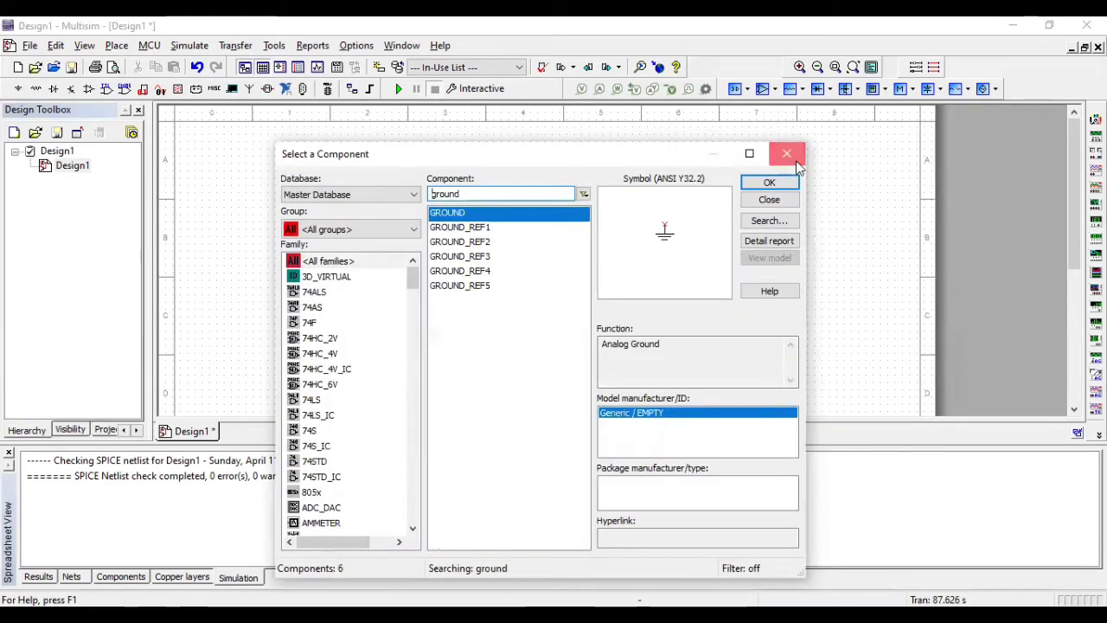
# - Place the ground below the circuit and multimeters XMM1 and XMM2 near the diode
pyautogui.click(785, 153)
pyautogui.click(500, 279)
pyautogui.click(1096, 135)
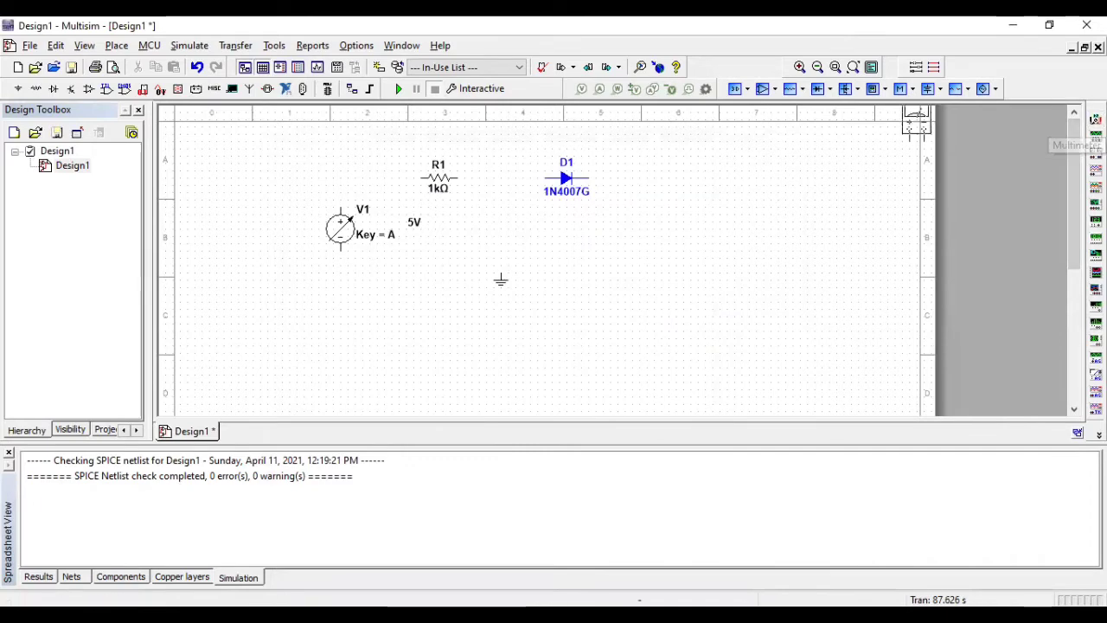
pyautogui.click(529, 138)
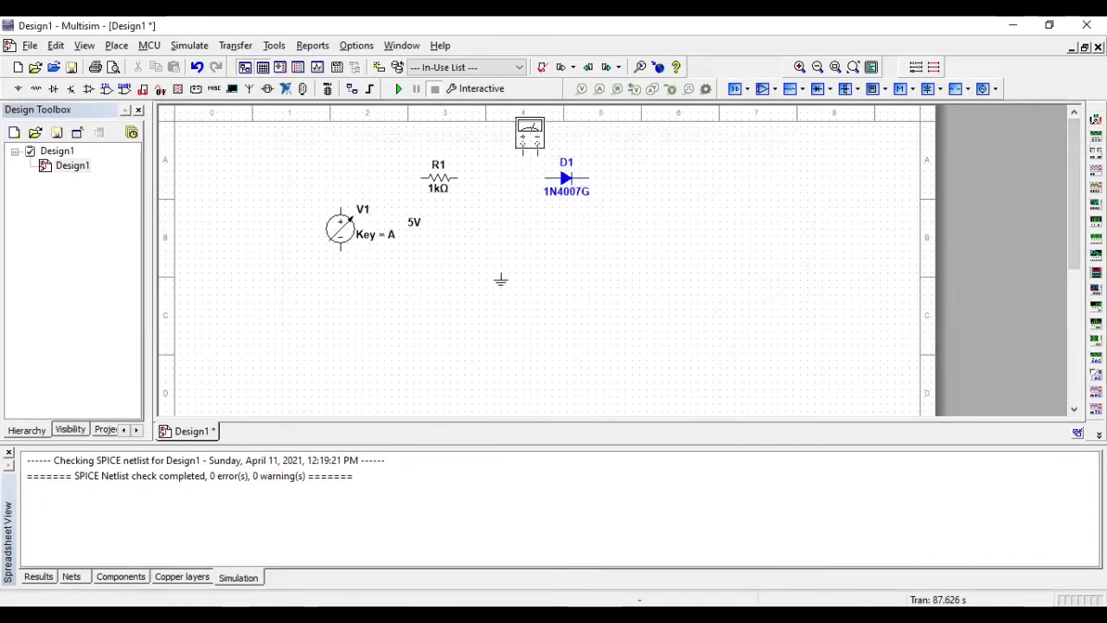
pyautogui.click(1096, 134)
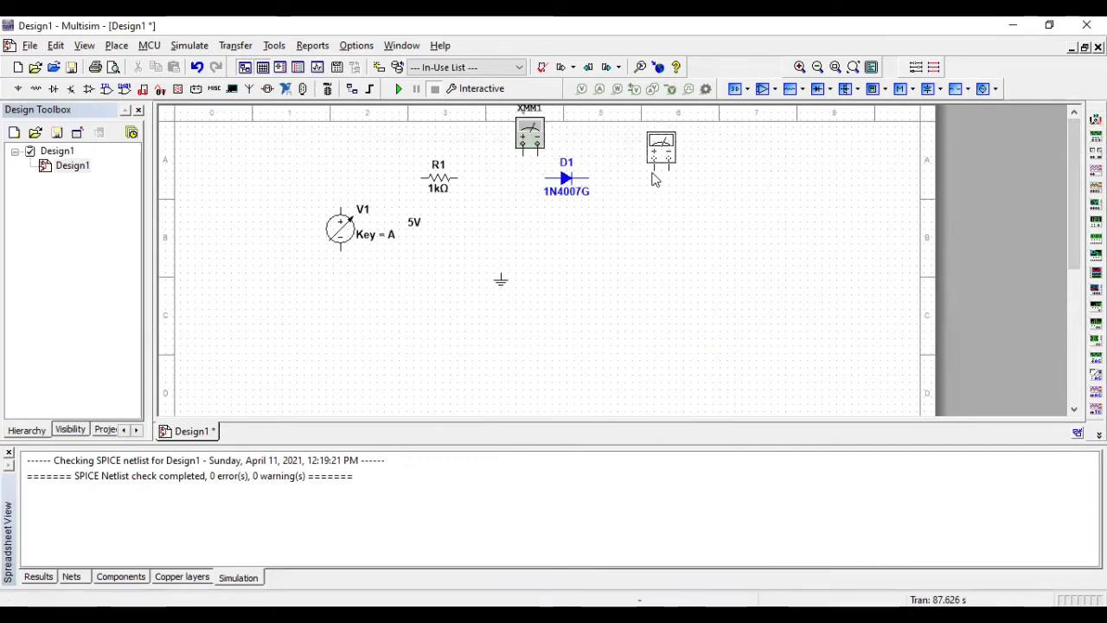
pyautogui.click(654, 179)
# - Move the entire circuit lower on the sheet
pyautogui.hotkey('ctrl', 'a')
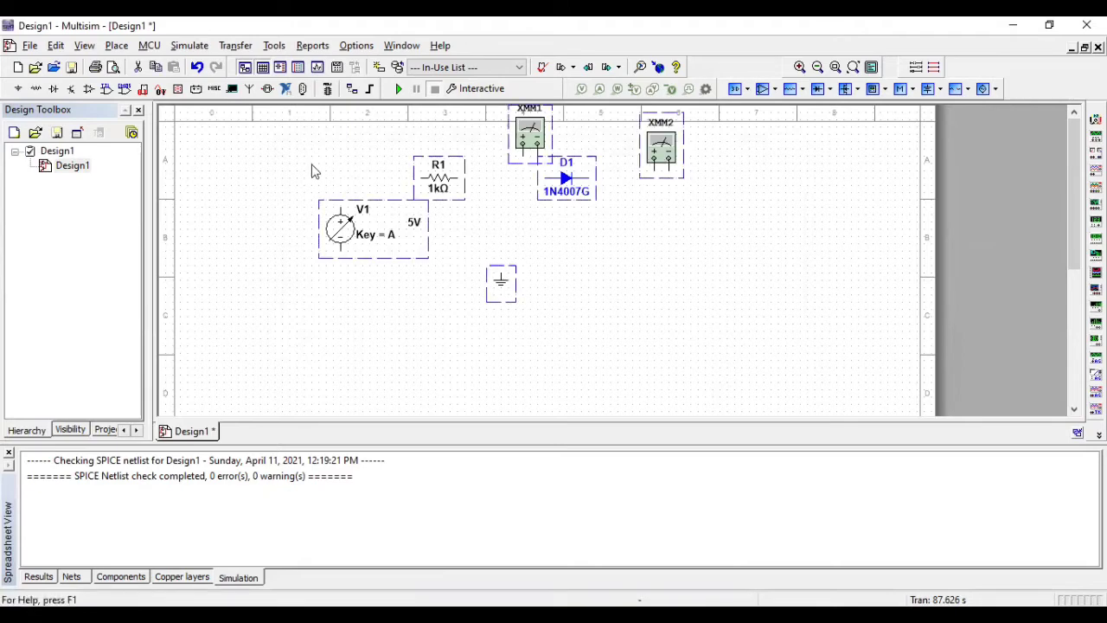
pyautogui.press('Down')
pyautogui.press('Down')
pyautogui.press('Down')
pyautogui.press('Down')
pyautogui.press('Down')
pyautogui.press('Down')
pyautogui.press('Down')
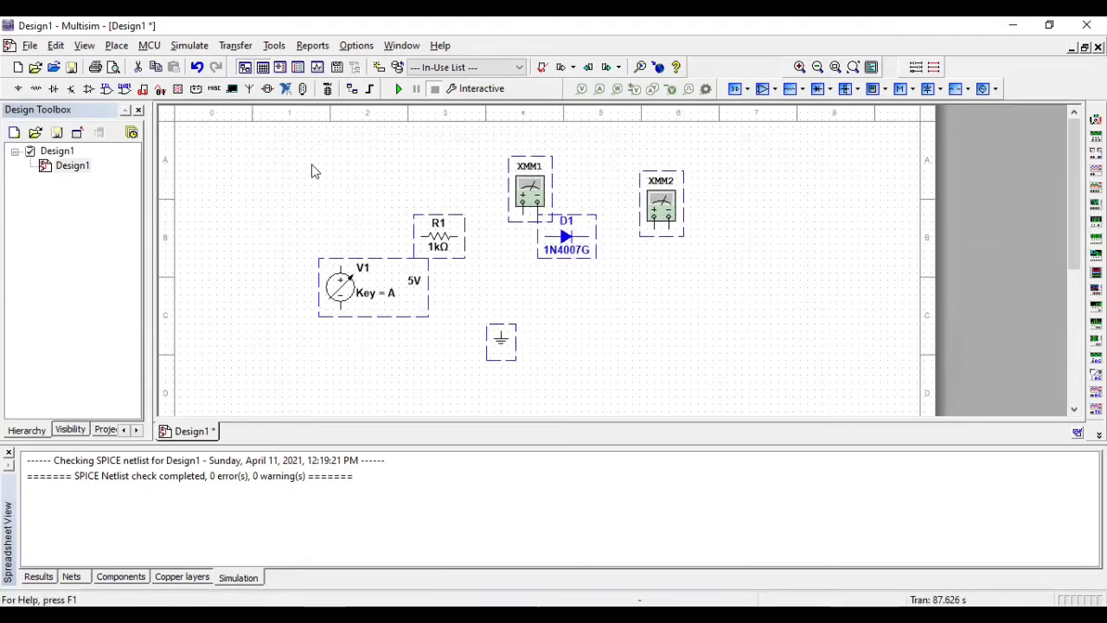
pyautogui.click(314, 175)
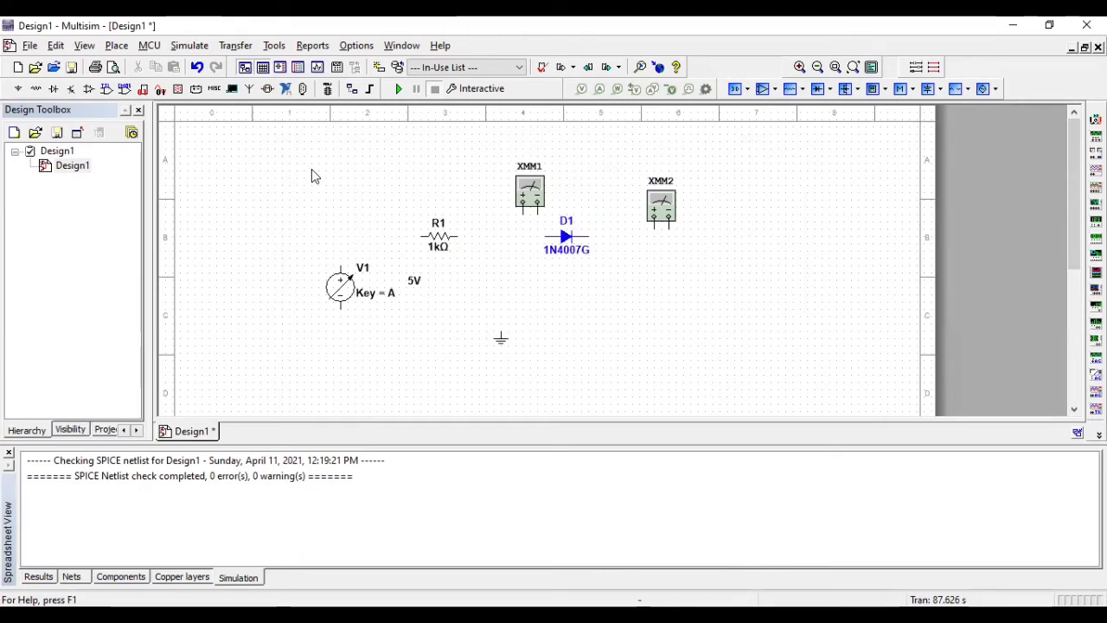
# - Wire V1's top terminal to R1, and R1 to the diode's anode
pyautogui.moveTo(336, 266)
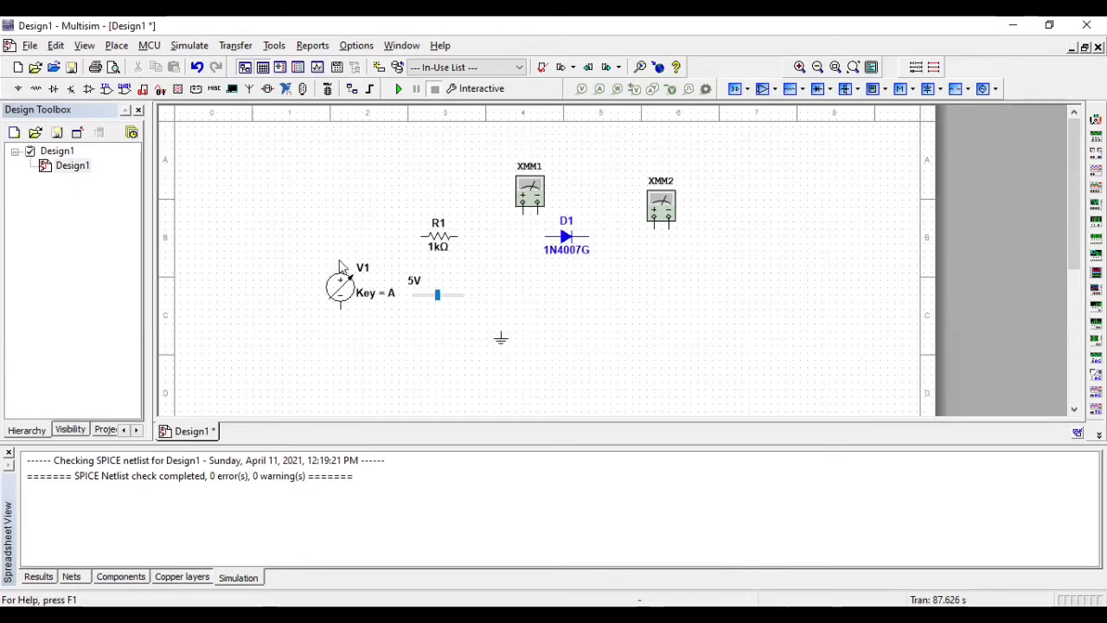
pyautogui.click(340, 264)
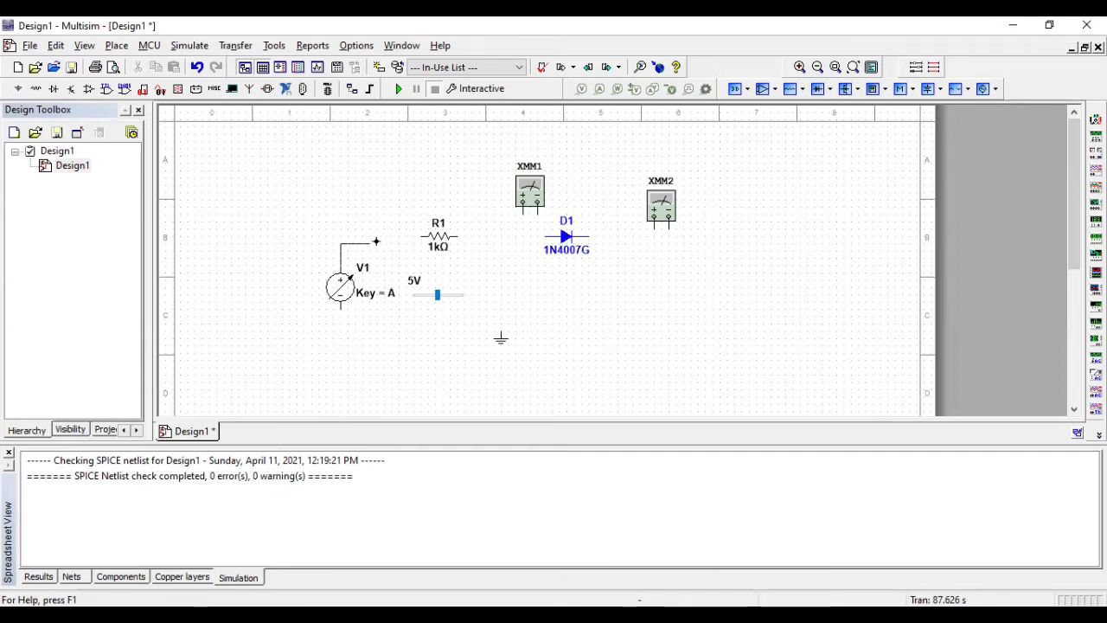
pyautogui.click(428, 236)
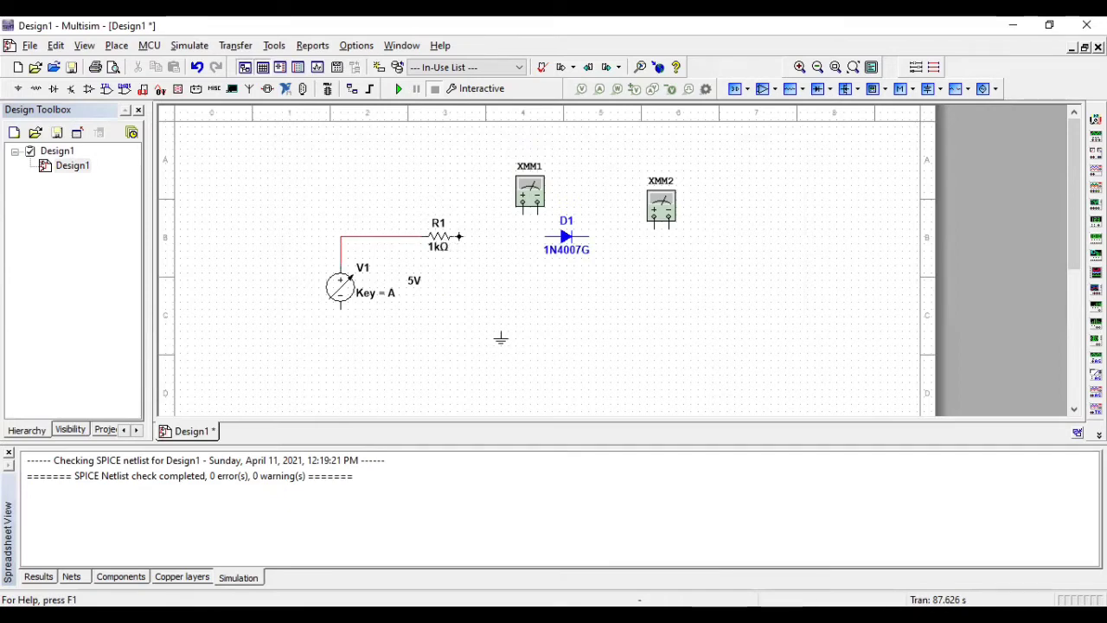
pyautogui.click(458, 236)
pyautogui.click(546, 235)
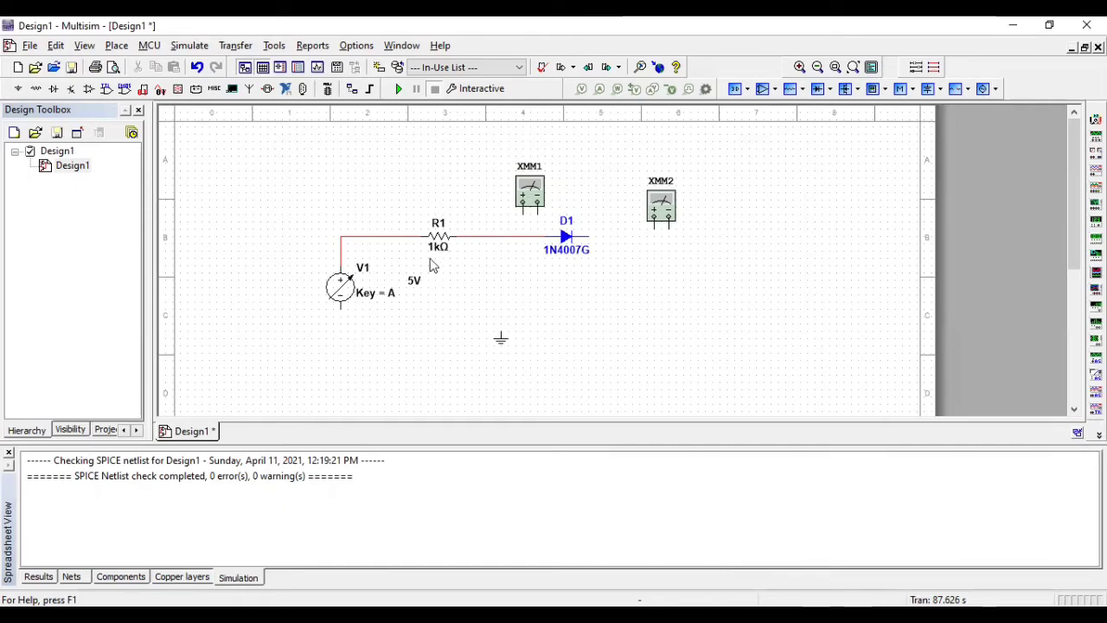
# - Run the return wire from below XMM2 to D1's cathode and move XMM1 above the diode
pyautogui.click(340, 309)
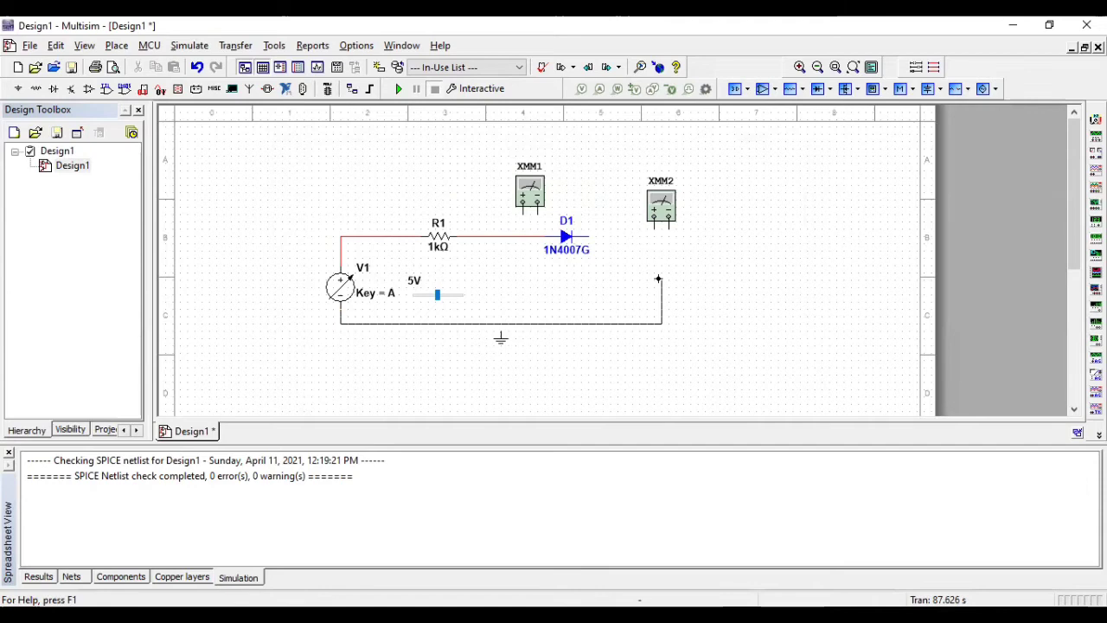
pyautogui.click(660, 235)
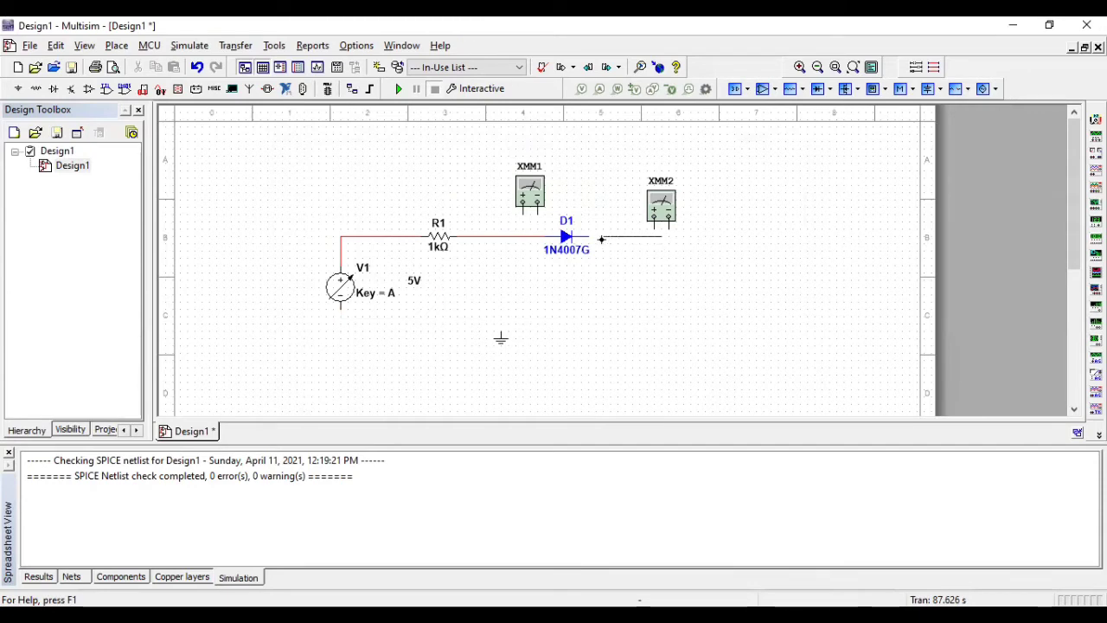
pyautogui.click(588, 238)
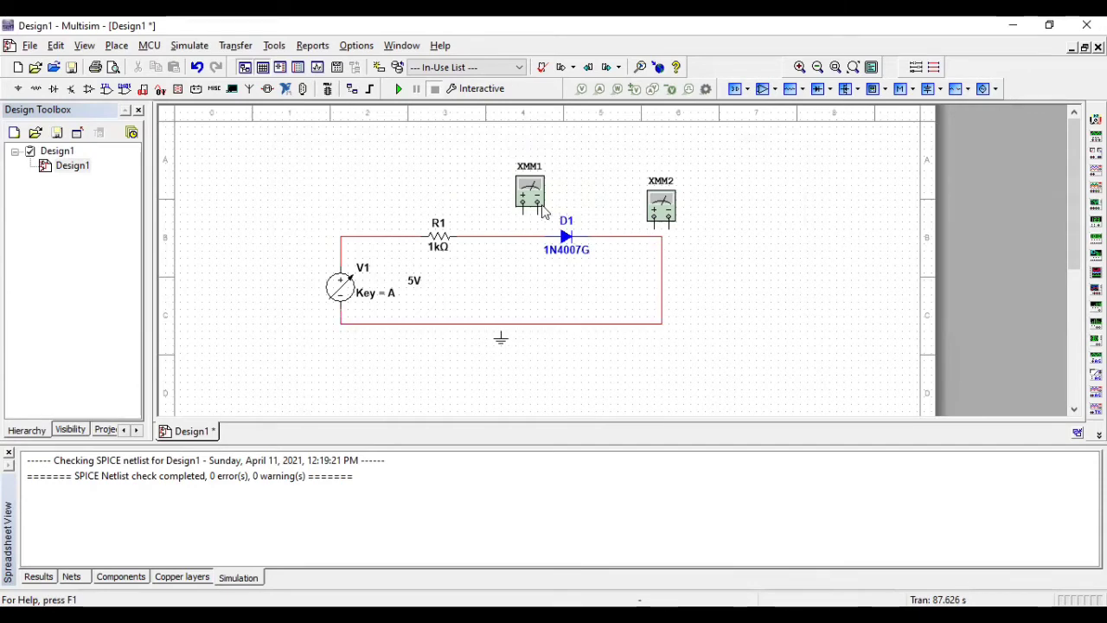
pyautogui.moveTo(529, 195); pyautogui.dragTo(574, 181)
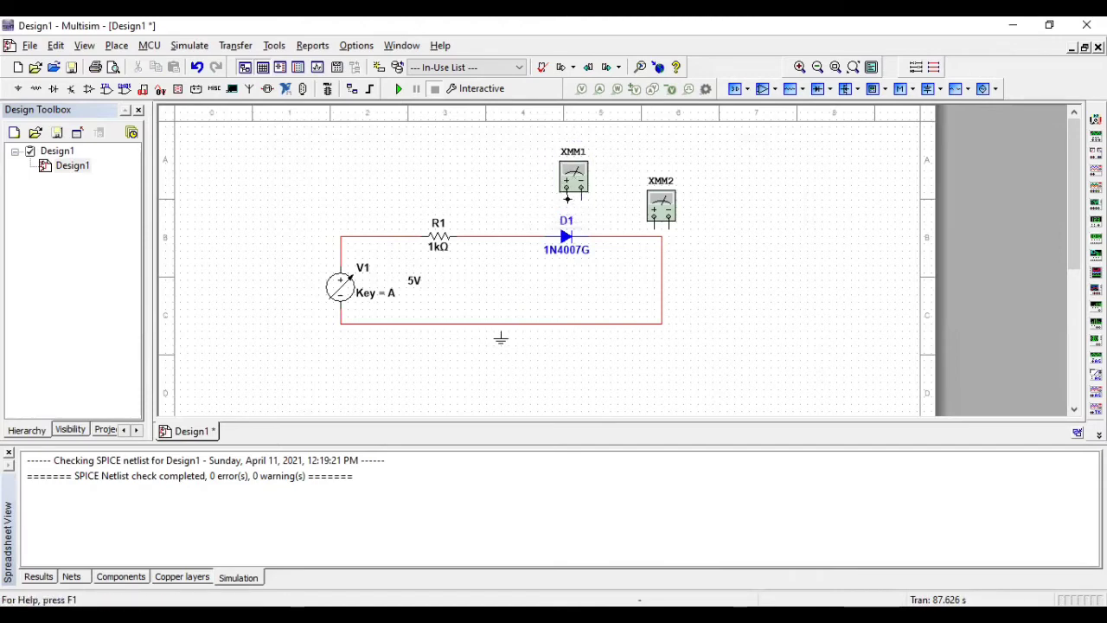
# - Wire XMM1's + and − leads across D1 and delete the right-hand return wire
pyautogui.click(554, 207)
pyautogui.click(566, 201)
pyautogui.click(523, 235)
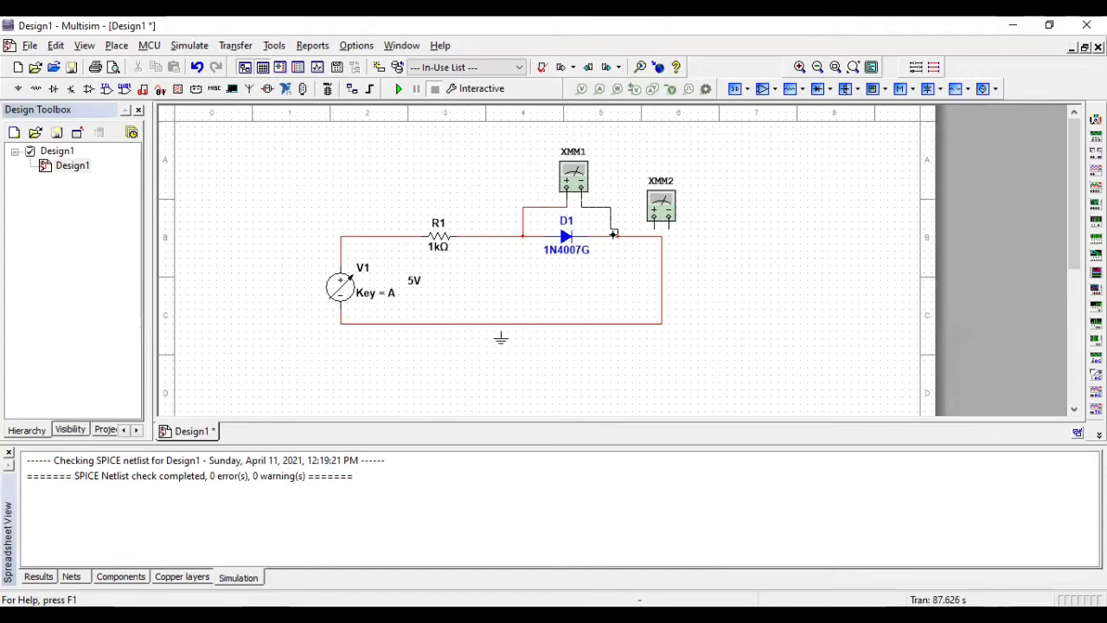
pyautogui.click(610, 235)
pyautogui.click(643, 236)
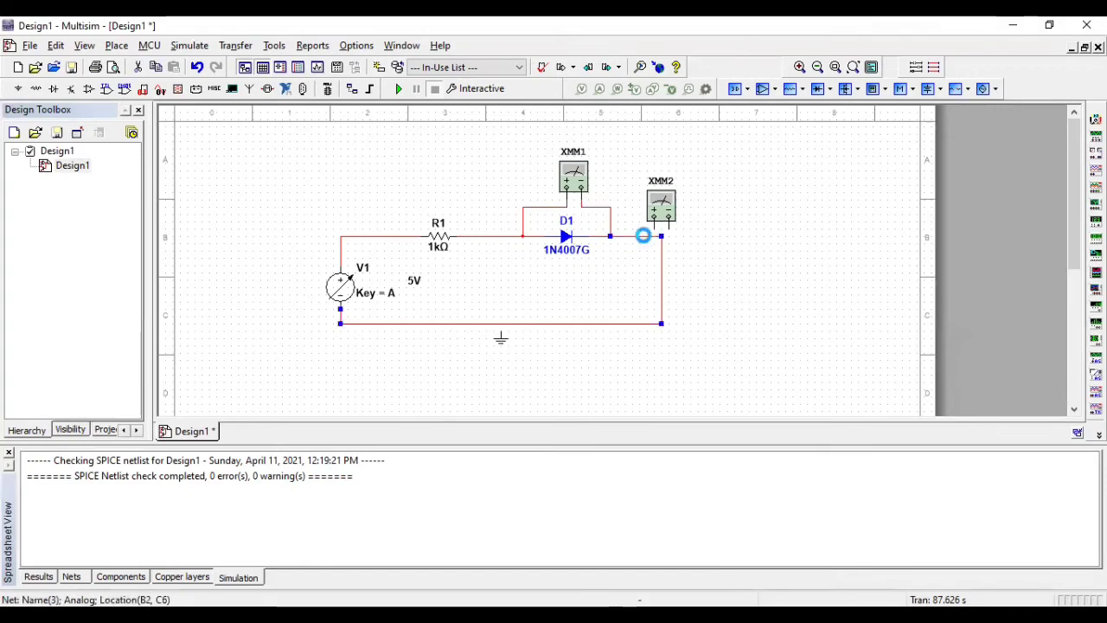
pyautogui.press('Delete')
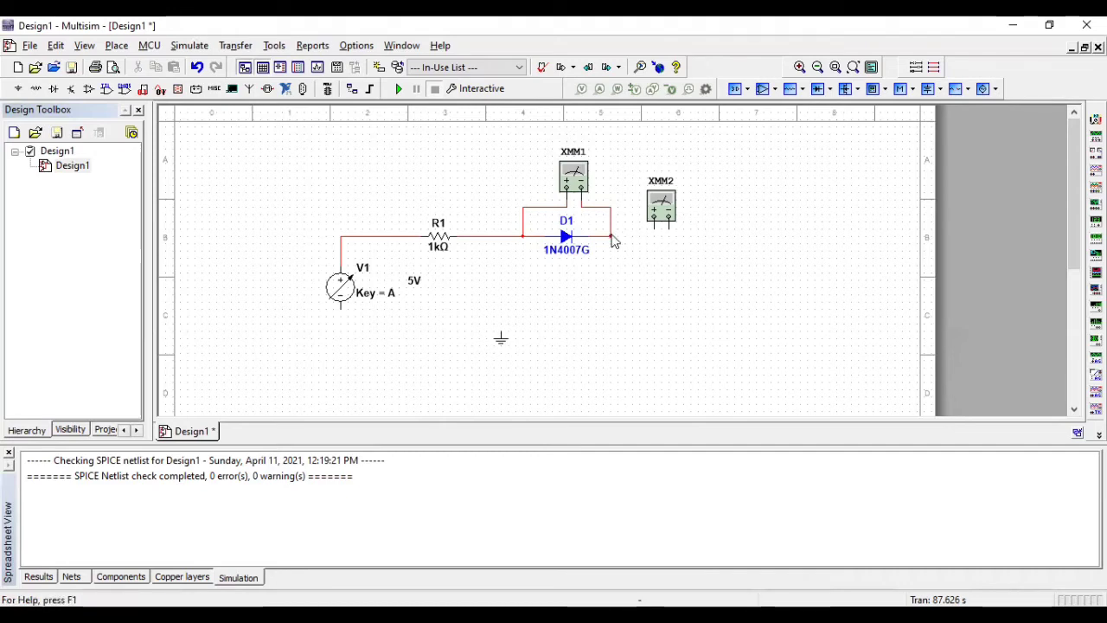
# - Connect XMM2 to D1's cathode and wire V1's bottom terminal to XMM2
pyautogui.click(611, 237)
pyautogui.moveTo(348, 338)
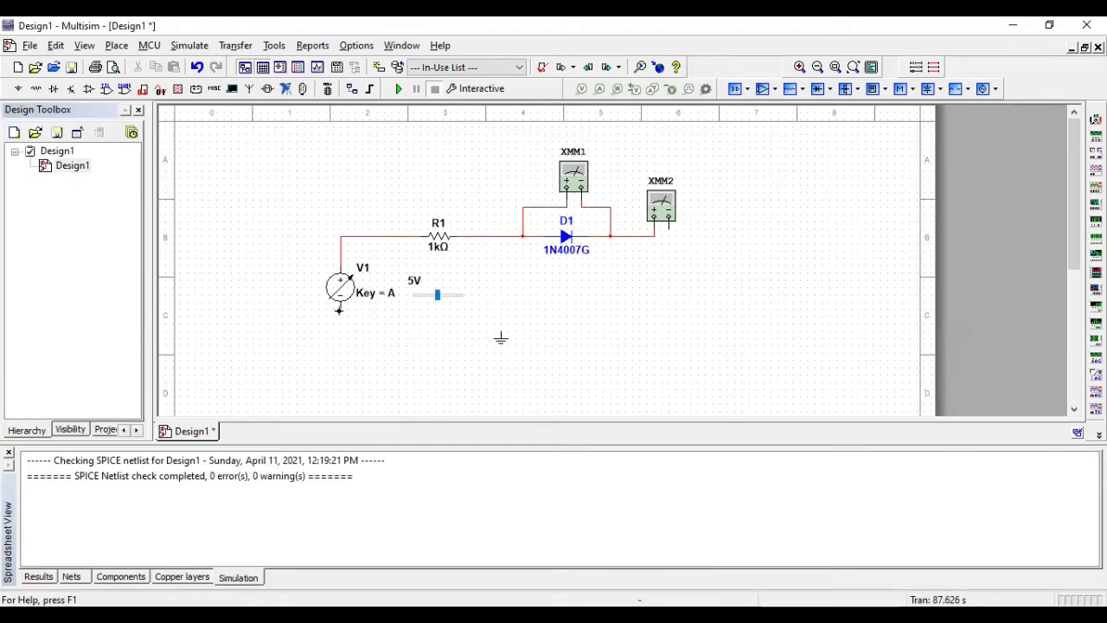
pyautogui.click(339, 309)
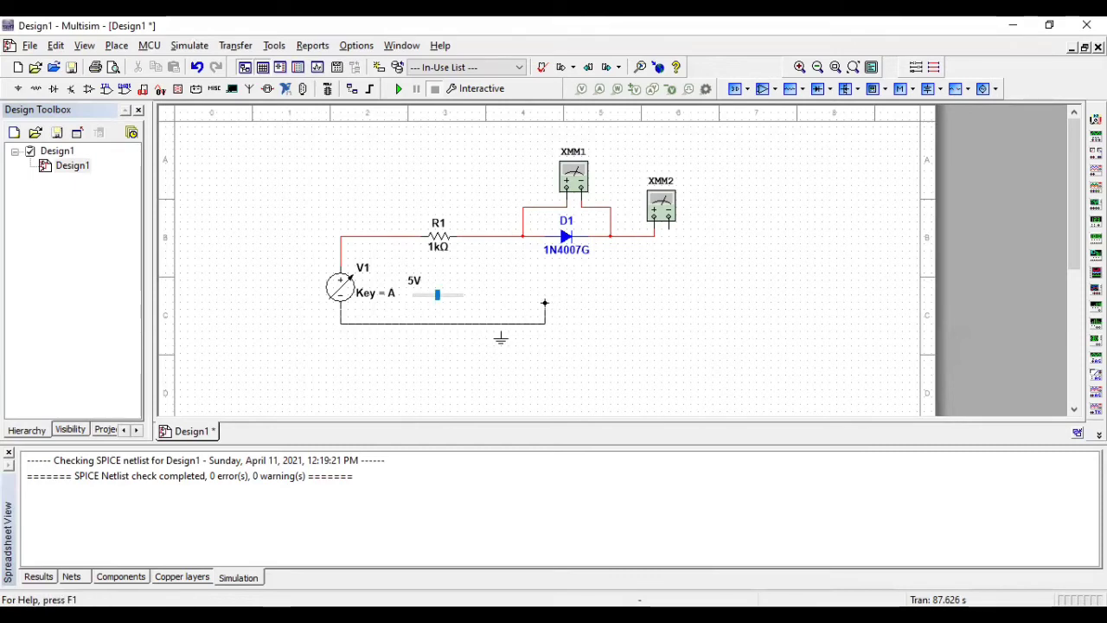
pyautogui.click(669, 229)
# - Move the ground symbol onto the bottom return wire
pyautogui.click(502, 340)
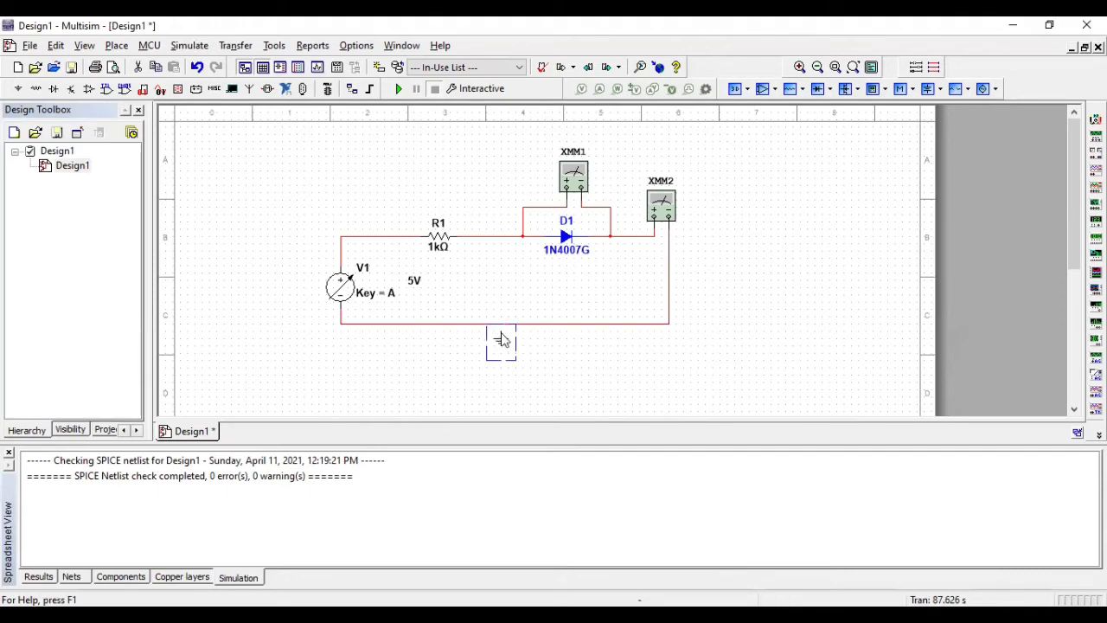
pyautogui.moveTo(503, 338); pyautogui.dragTo(502, 329)
pyautogui.click(581, 354)
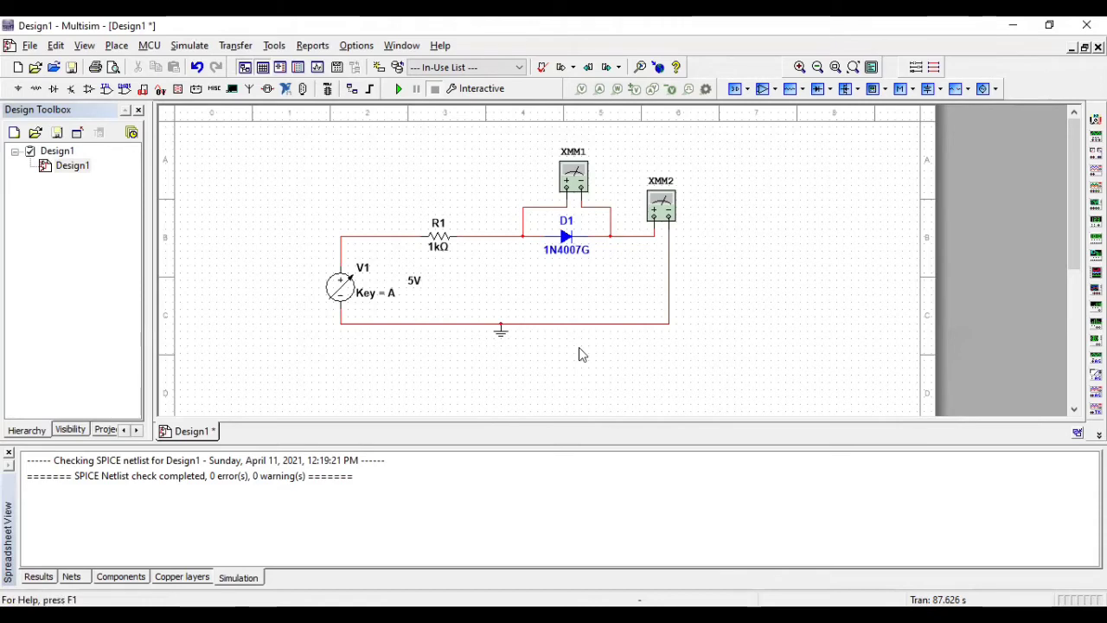
# - Set V1's maximum value to 15 V, making it read 7.5 V
pyautogui.moveTo(363, 297)
pyautogui.doubleClick(413, 284)
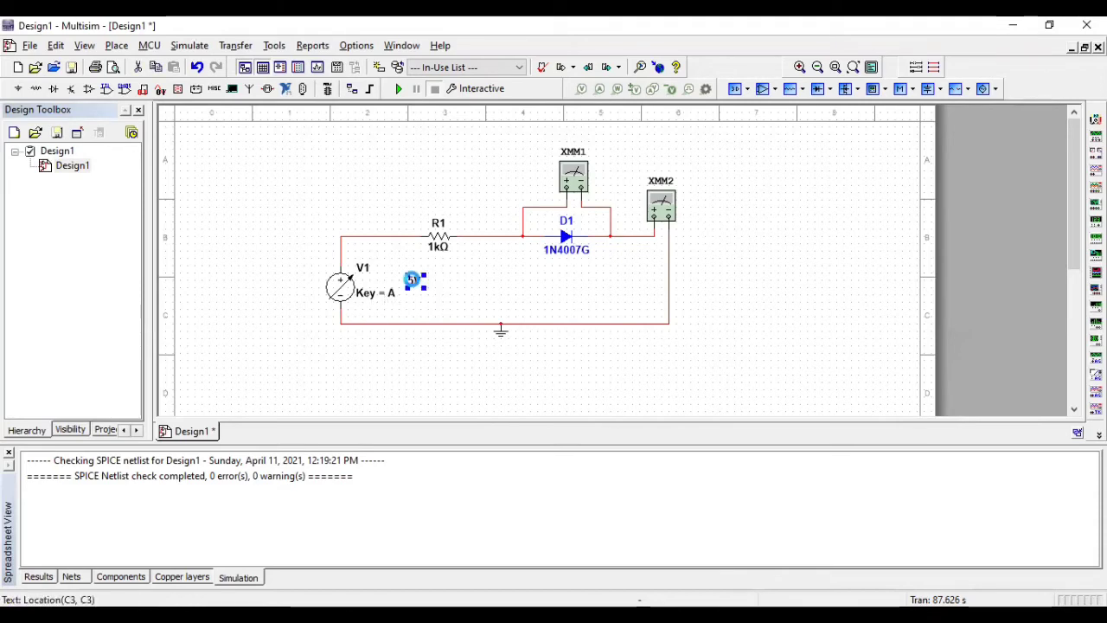
pyautogui.write('15')
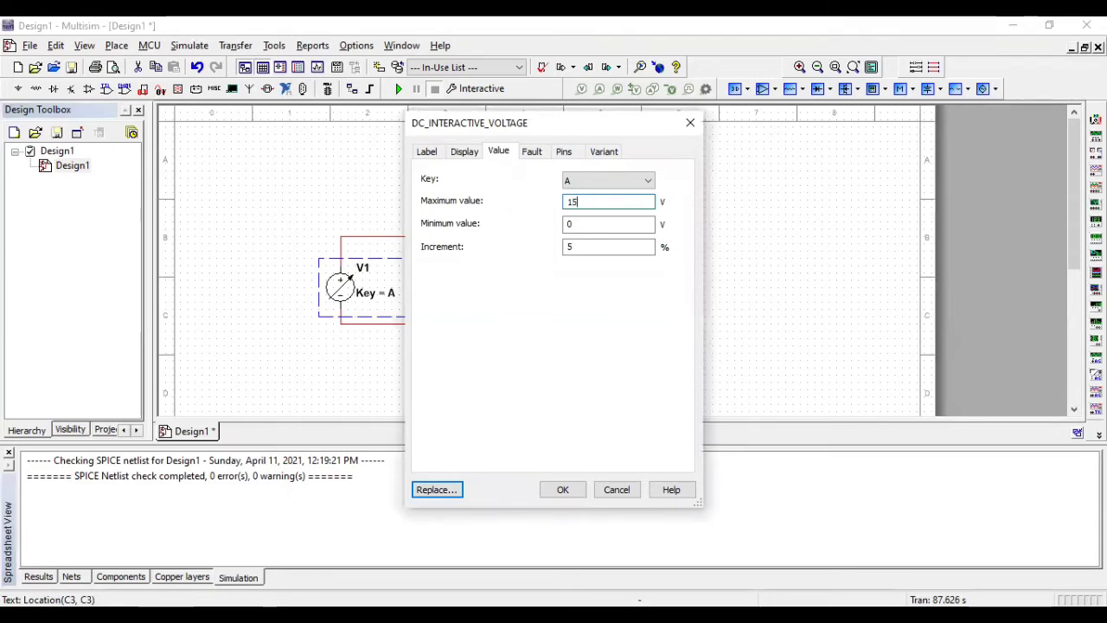
pyautogui.press('Return')
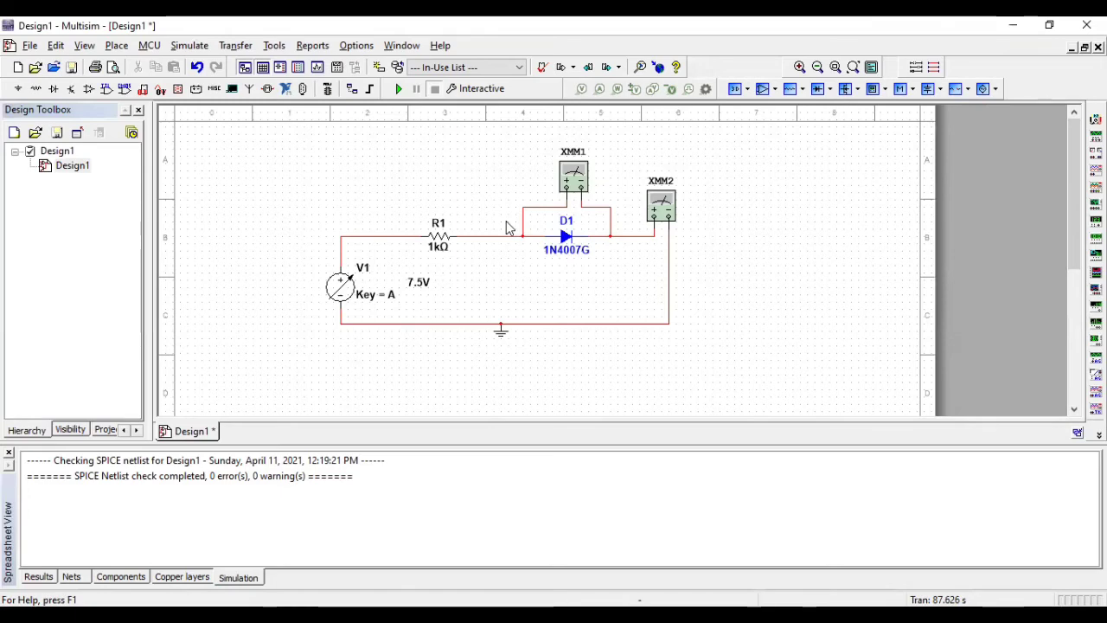
# - Open XMM1's readout panel and move it to the right of the circuit
pyautogui.doubleClick(573, 176)
pyautogui.click(537, 309)
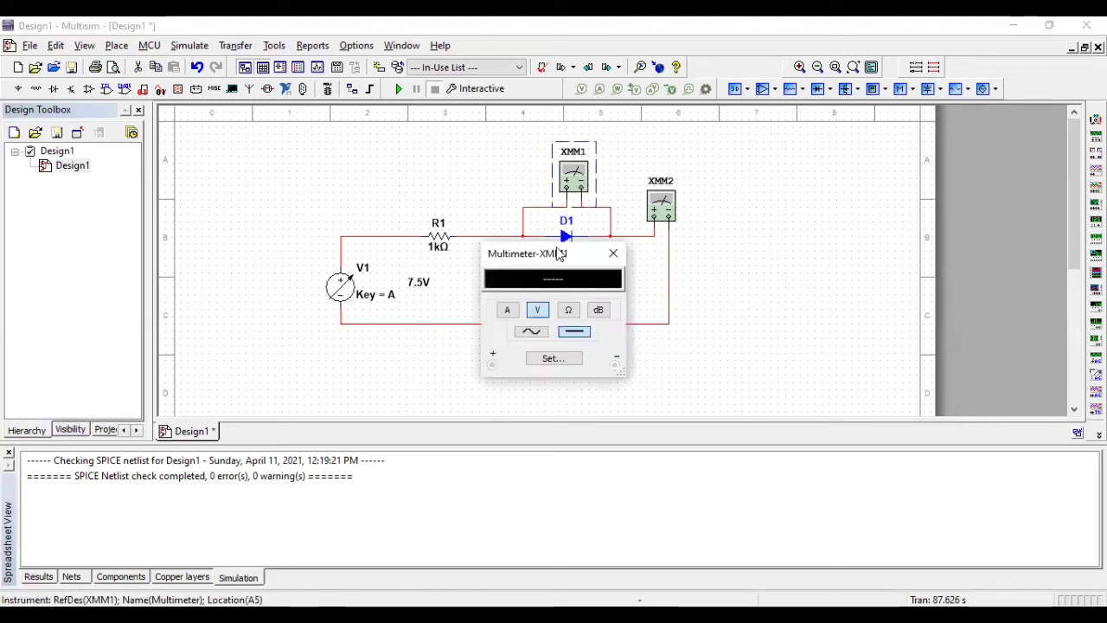
pyautogui.moveTo(558, 253); pyautogui.dragTo(786, 303)
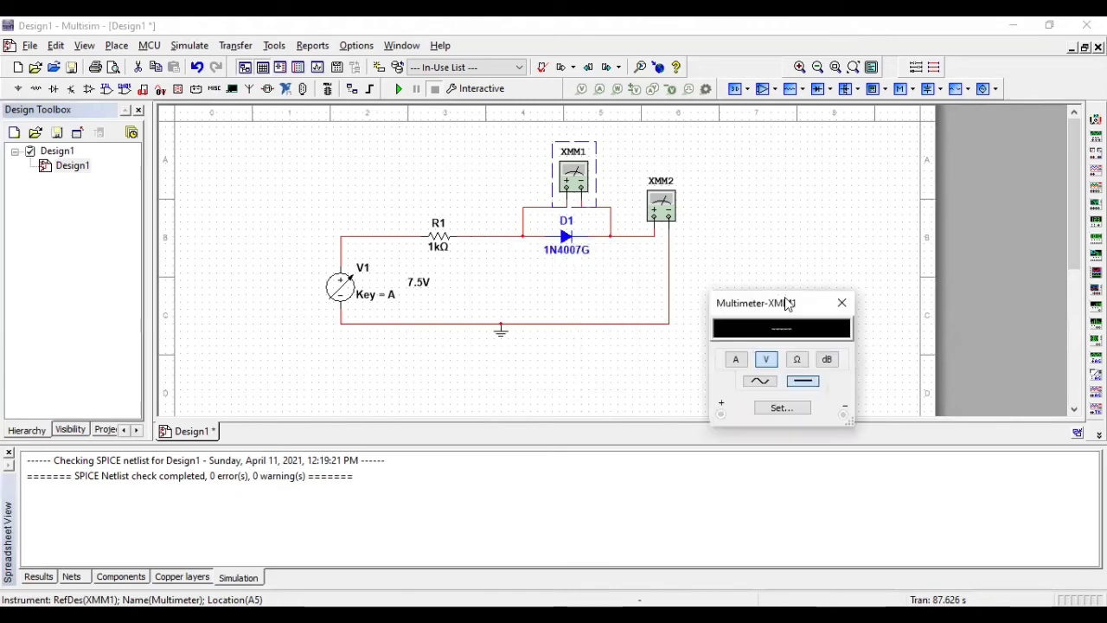
# - Open XMM2's readout, switch it to current (A), and align it above XMM1
pyautogui.doubleClick(661, 205)
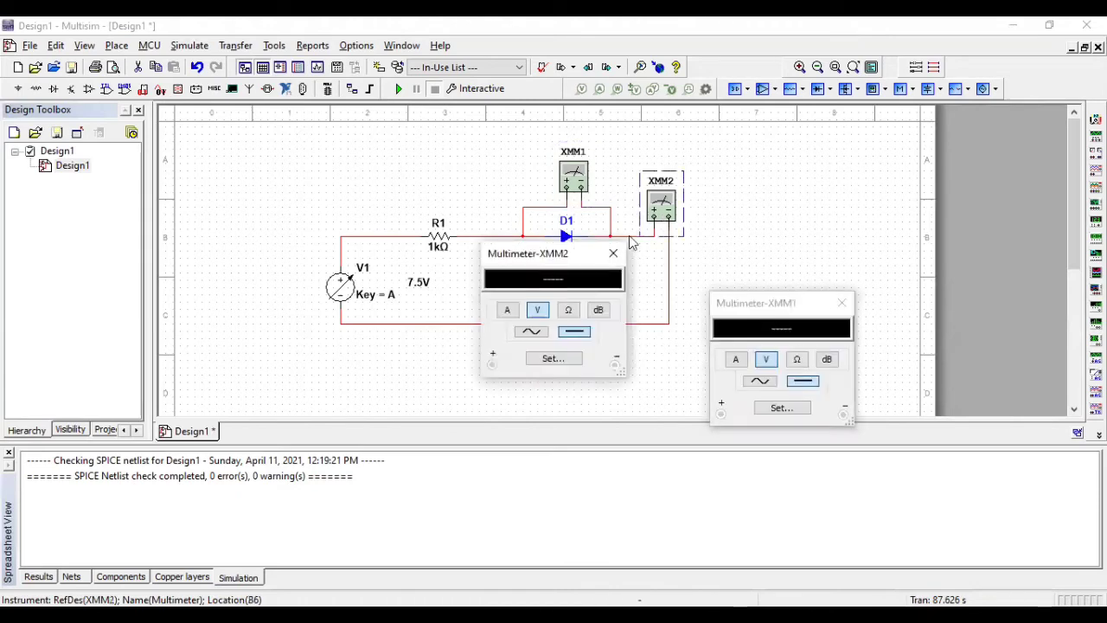
pyautogui.moveTo(536, 253); pyautogui.dragTo(774, 153)
pyautogui.click(744, 209)
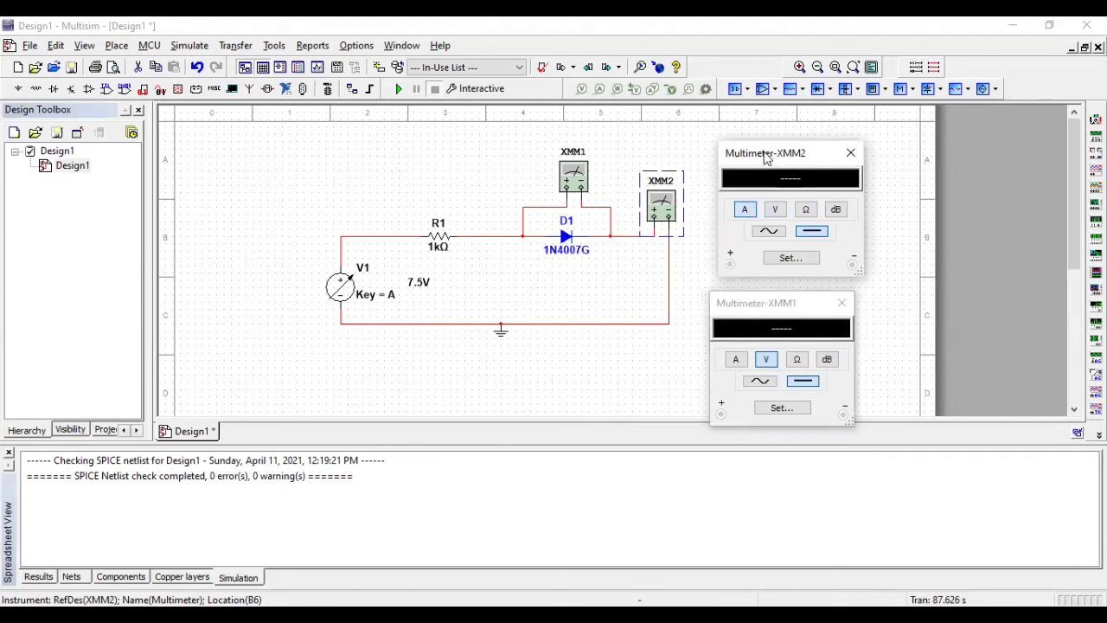
pyautogui.moveTo(765, 155); pyautogui.dragTo(756, 156)
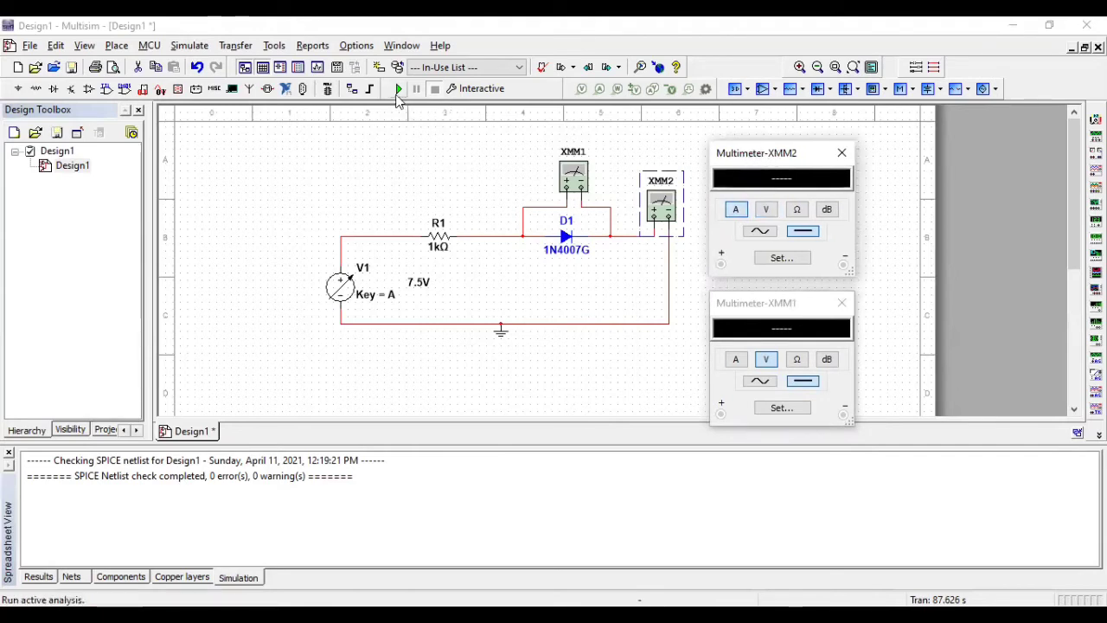
# - Run the simulation, giving 6.855 mA through the diode and 645.128 mV across it
pyautogui.click(398, 90)
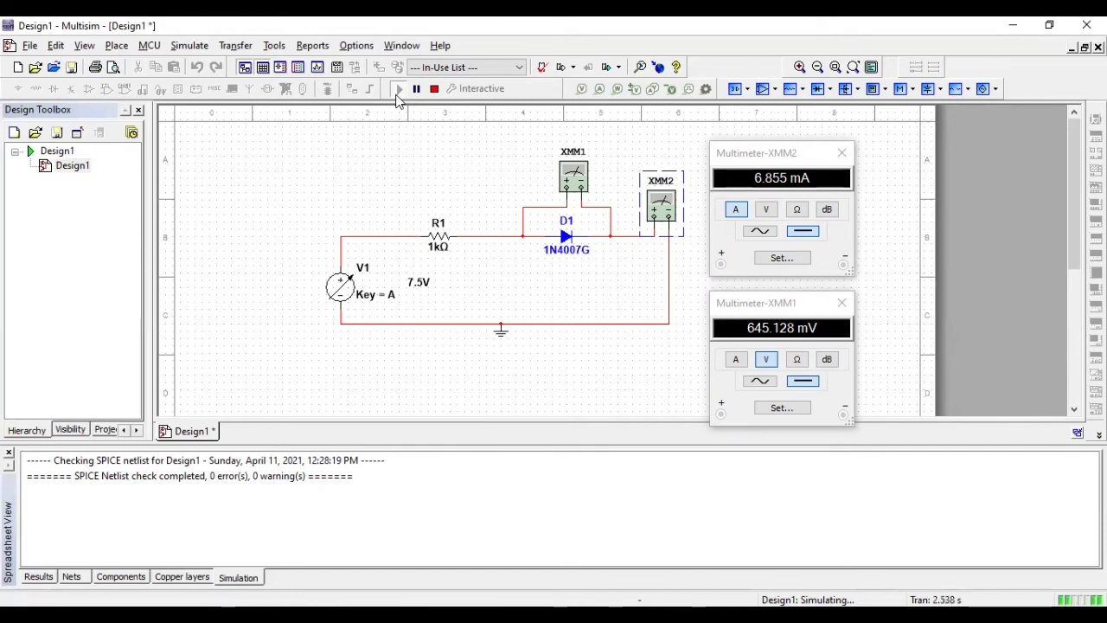
pyautogui.moveTo(409, 299)
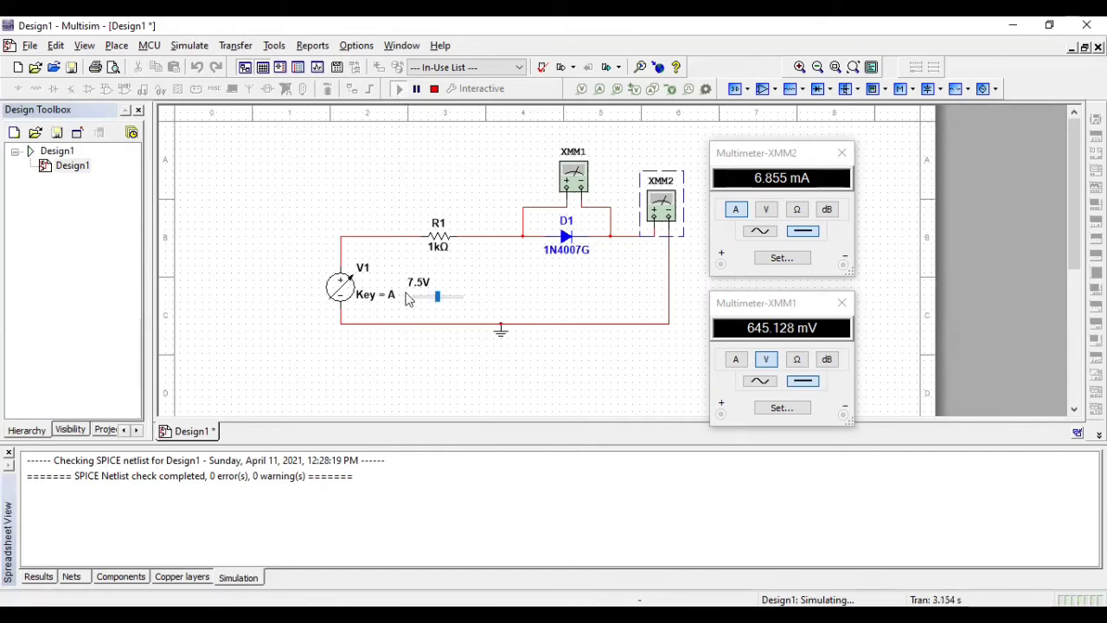
pyautogui.click(419, 300)
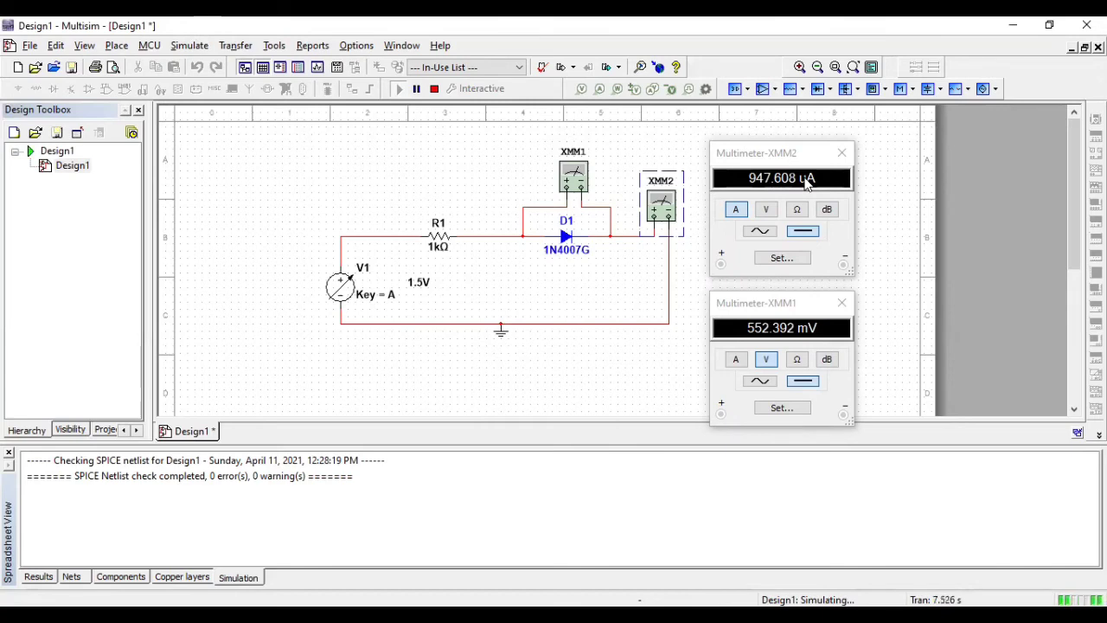
pyautogui.moveTo(393, 296)
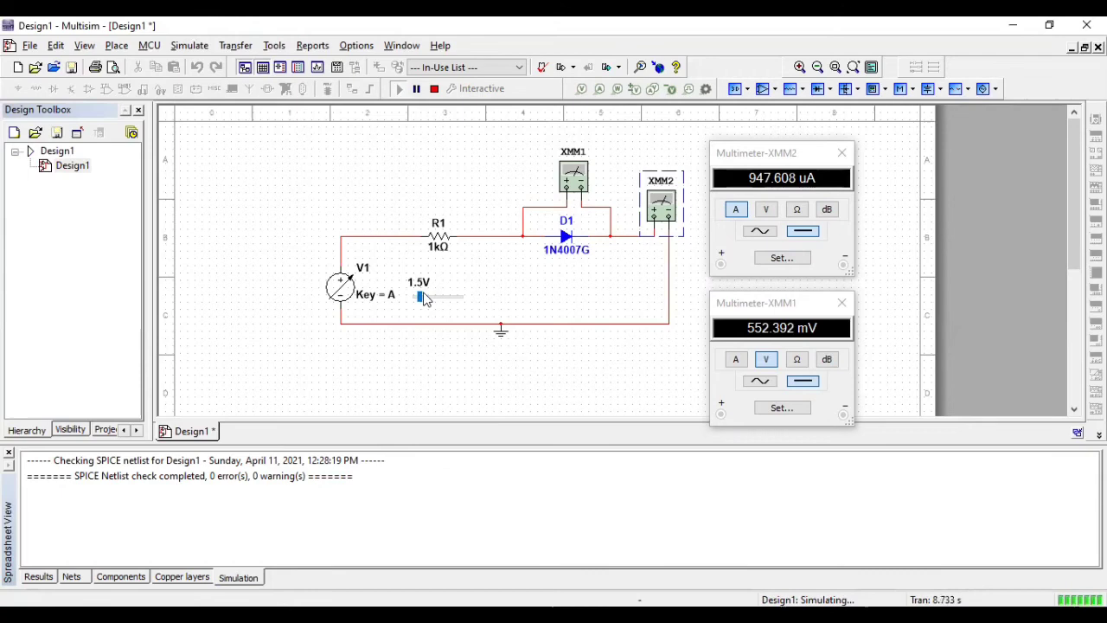
pyautogui.moveTo(424, 299); pyautogui.dragTo(435, 299)
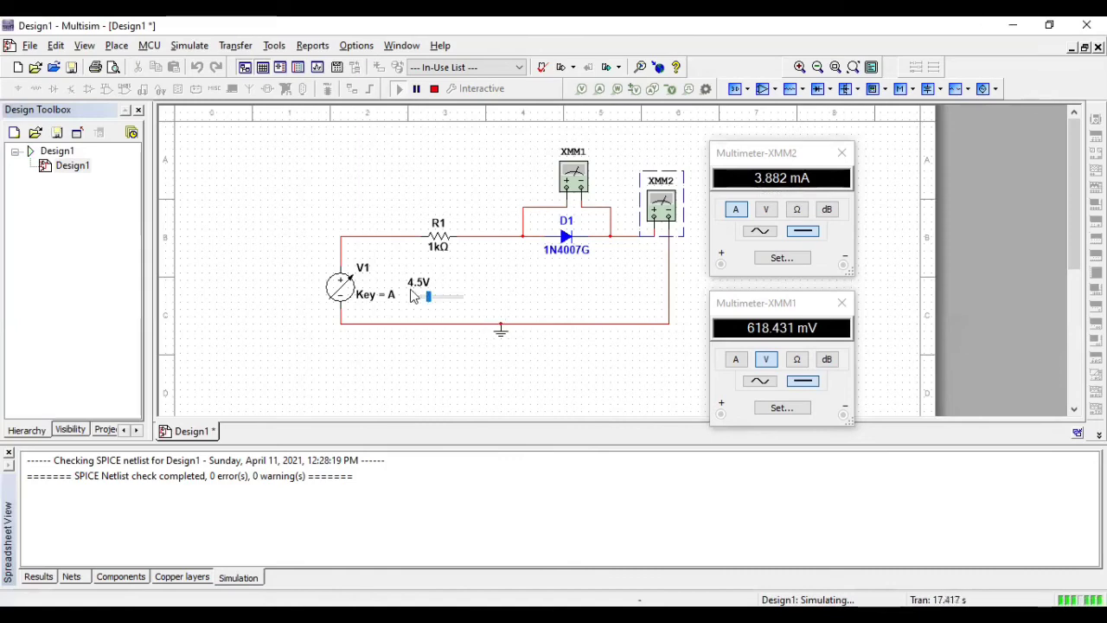
pyautogui.click(439, 298)
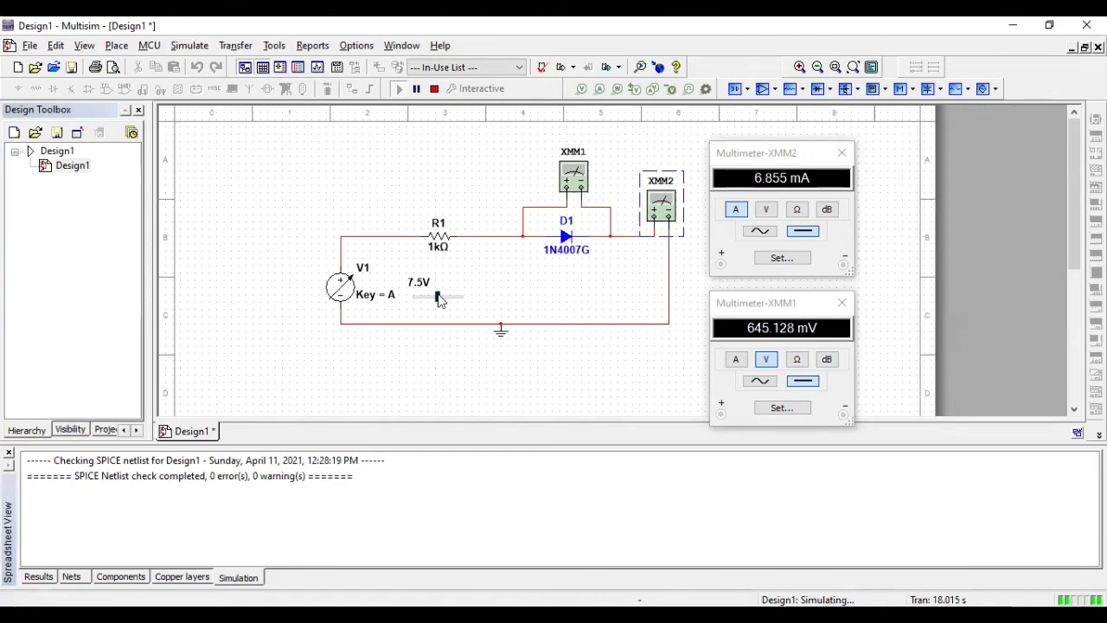